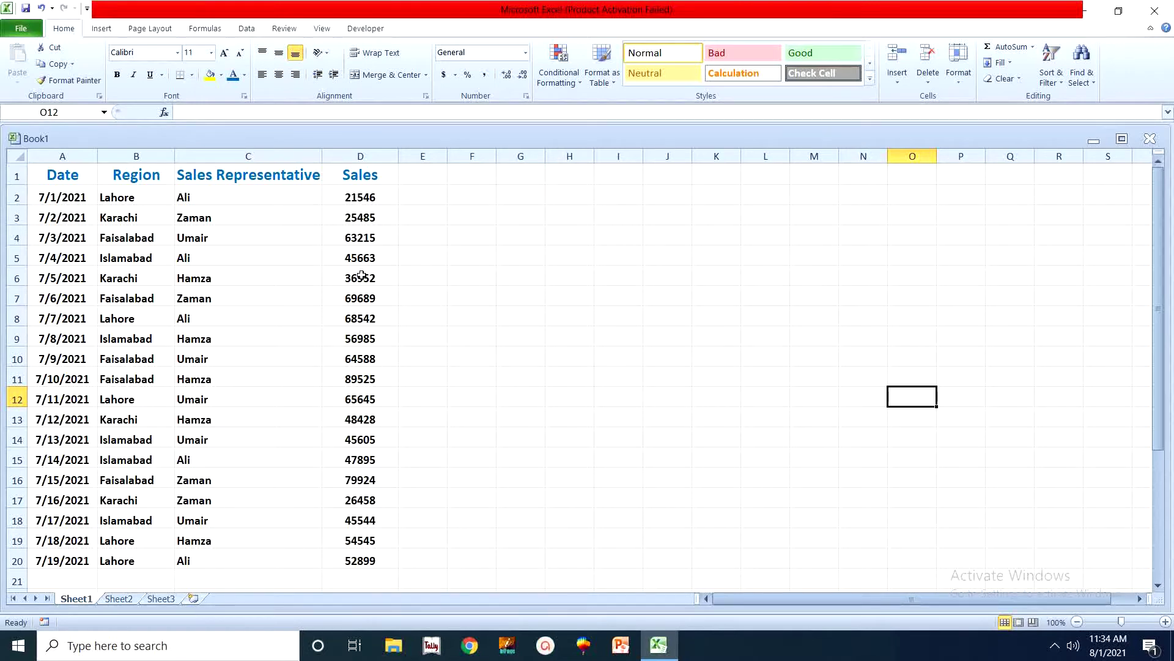
- Enter =SUM(D2:D20) in D22 to total the Sales column (1009133)
scroll(369, 551, "down", 2)
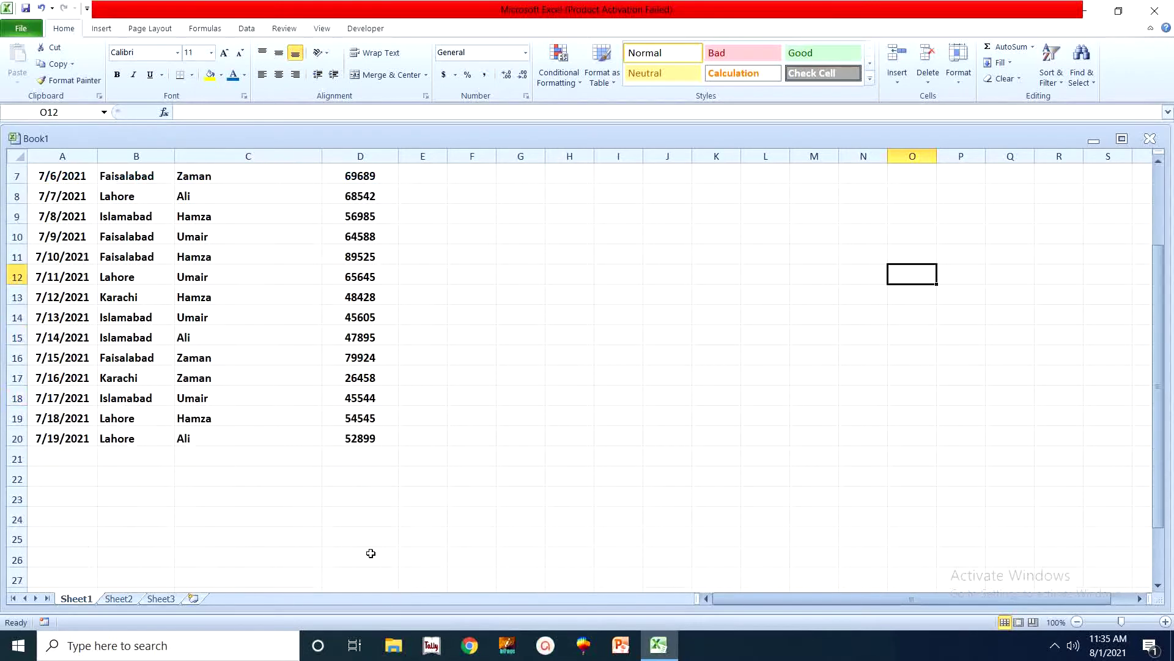
left_click(352, 497)
left_click(353, 482)
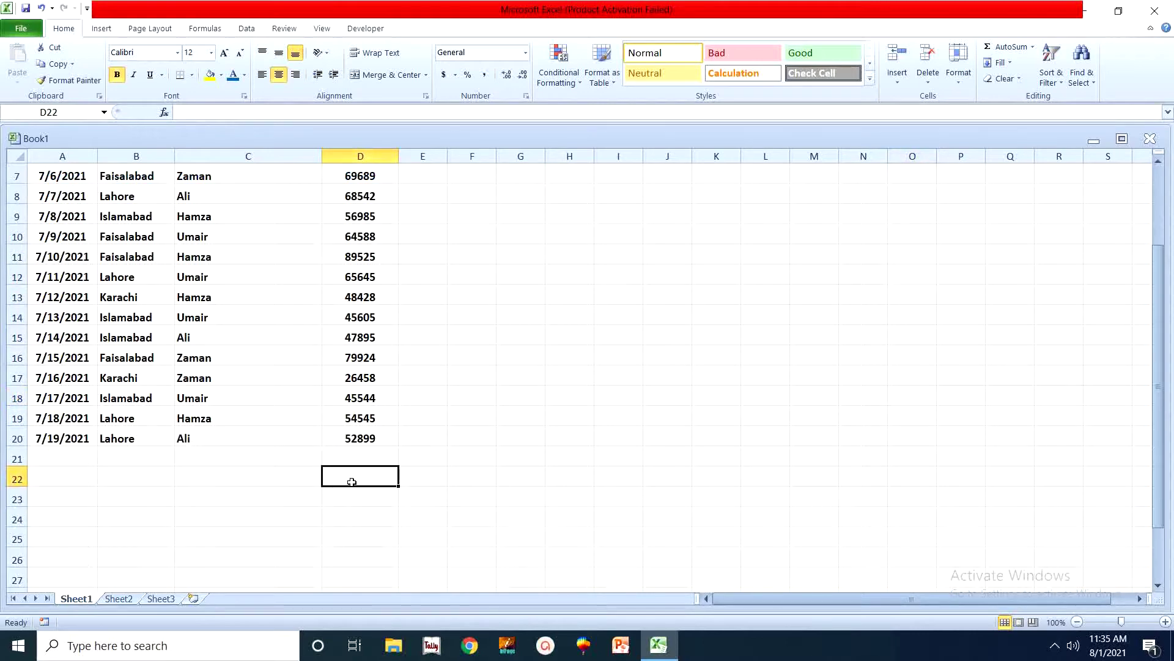
type("=SU")
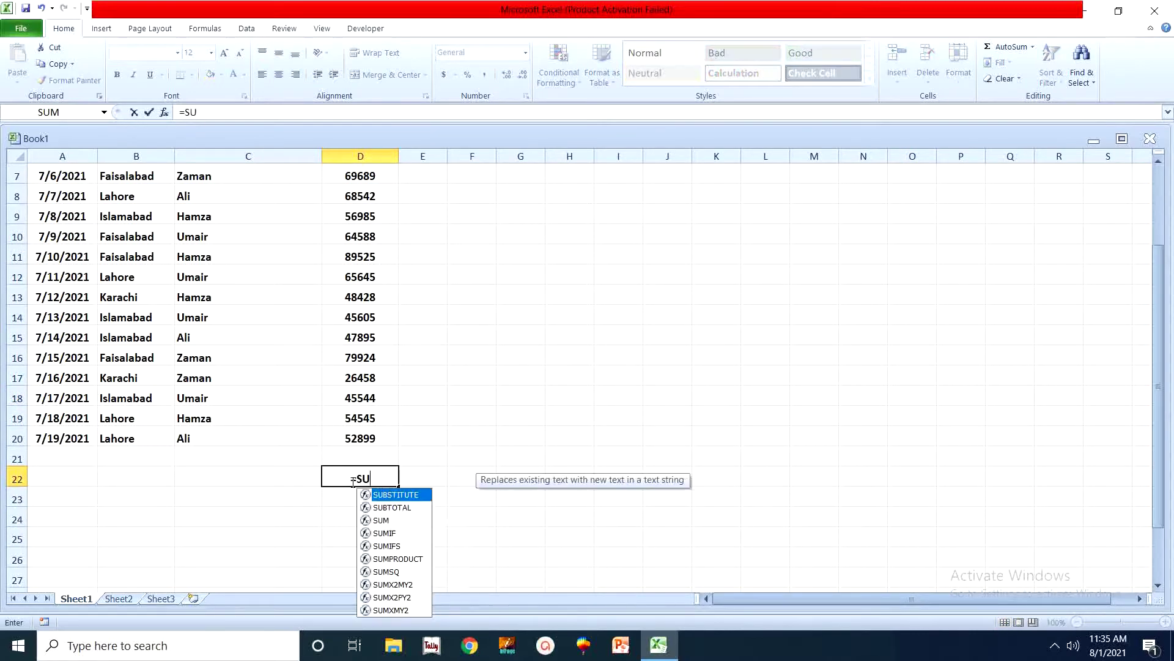
type("M(")
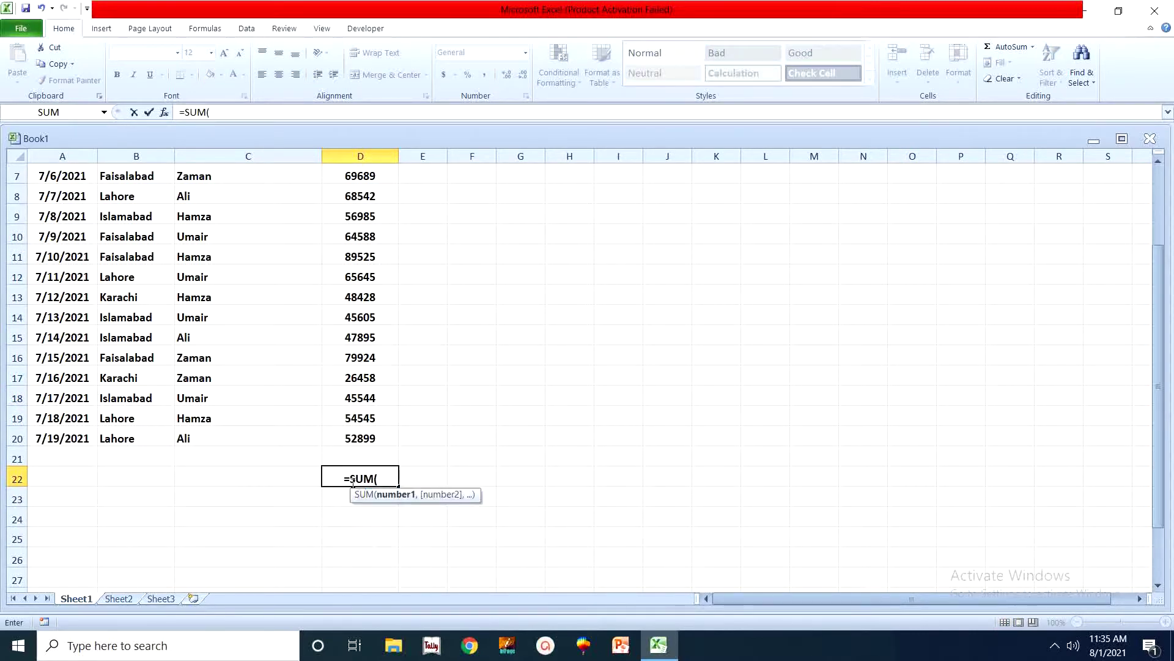
scroll(353, 481, "up", 2)
left_click_drag(346, 197, 386, 564)
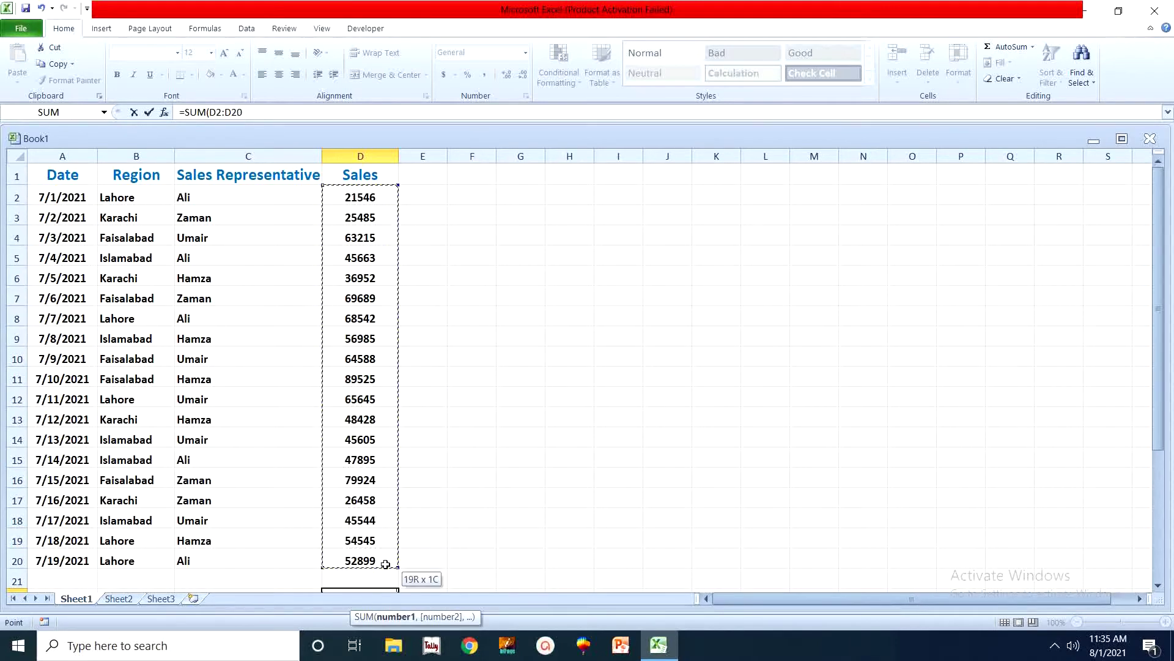
key("Return")
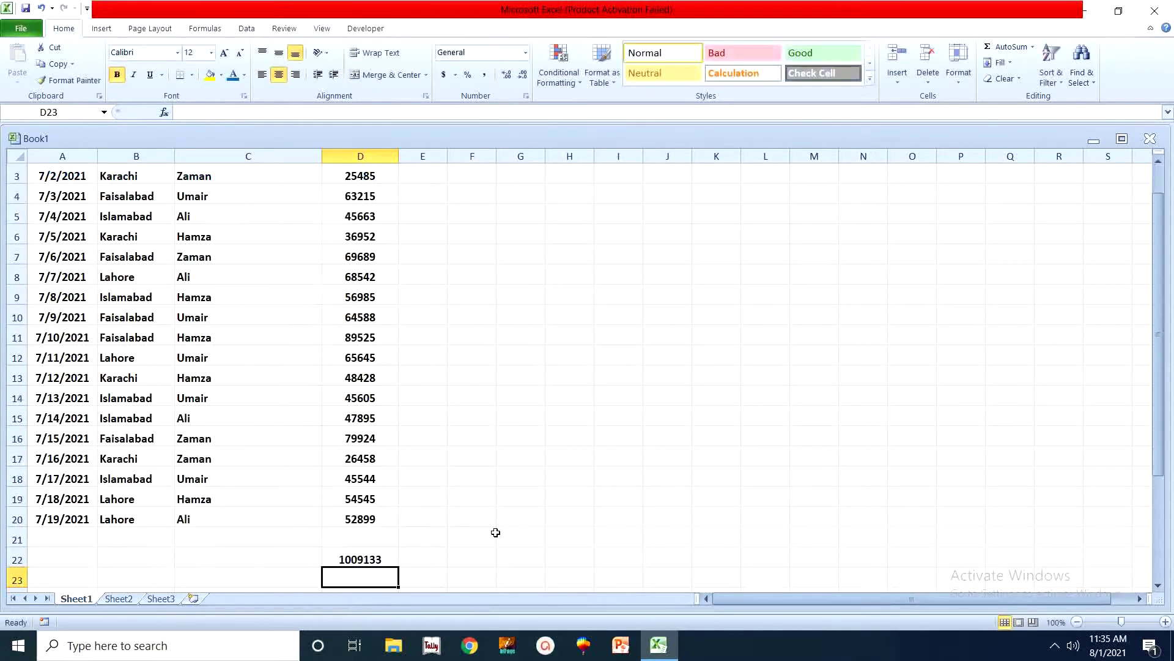
- Make the D22 total red with an increased font size
left_click(370, 558)
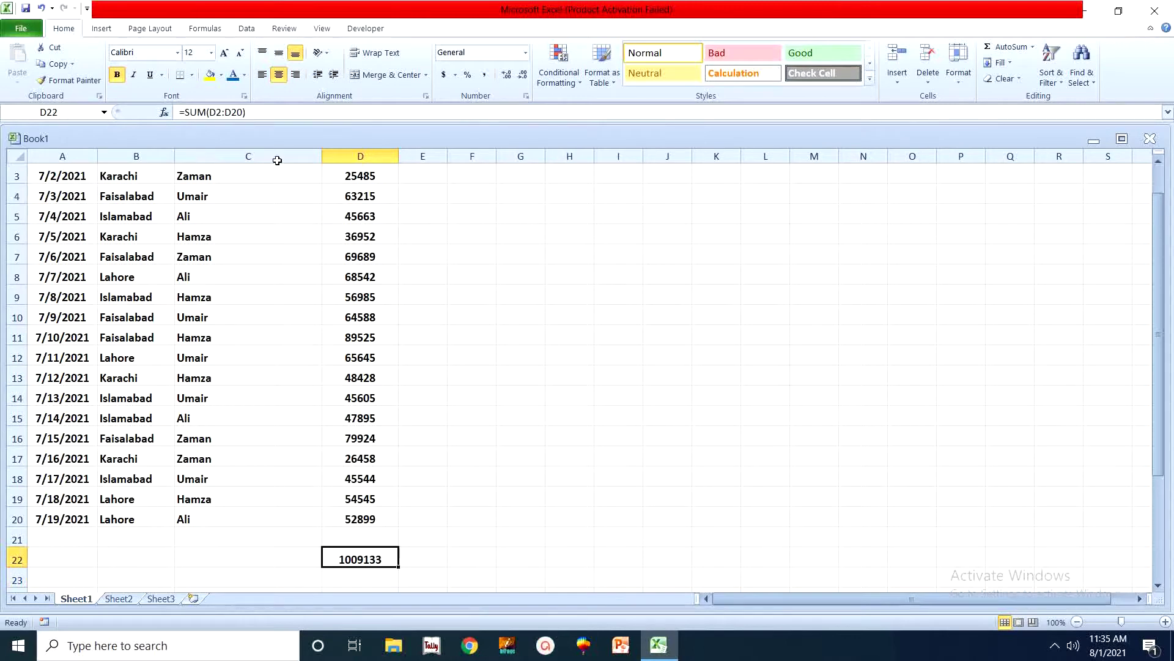
left_click(244, 77)
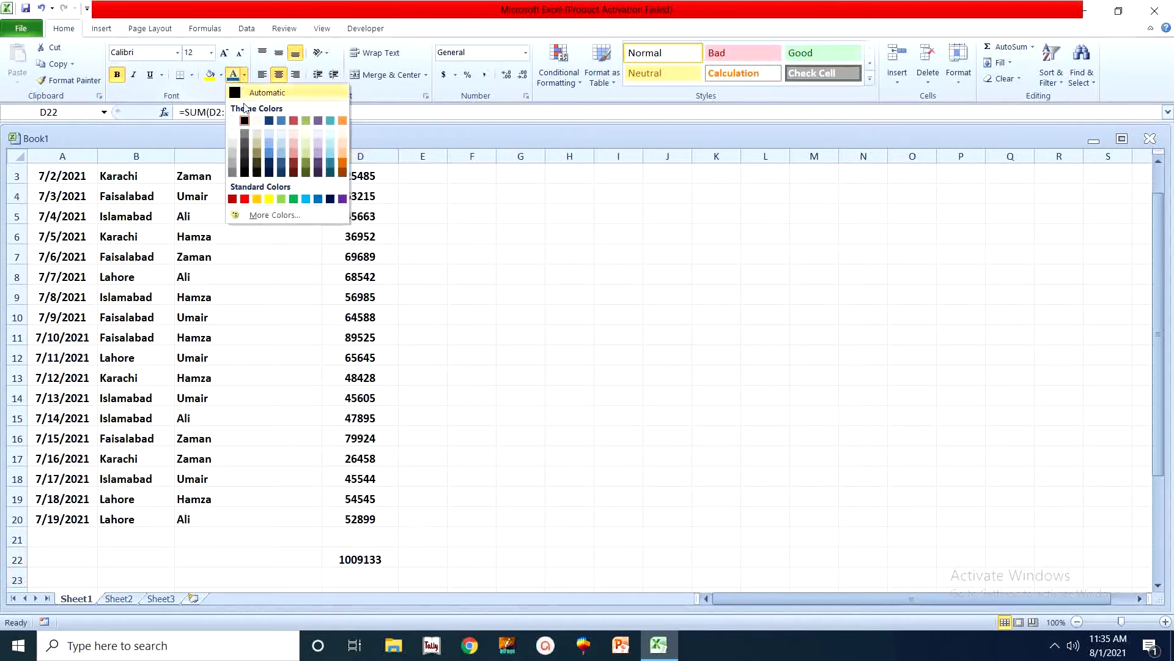
left_click(245, 197)
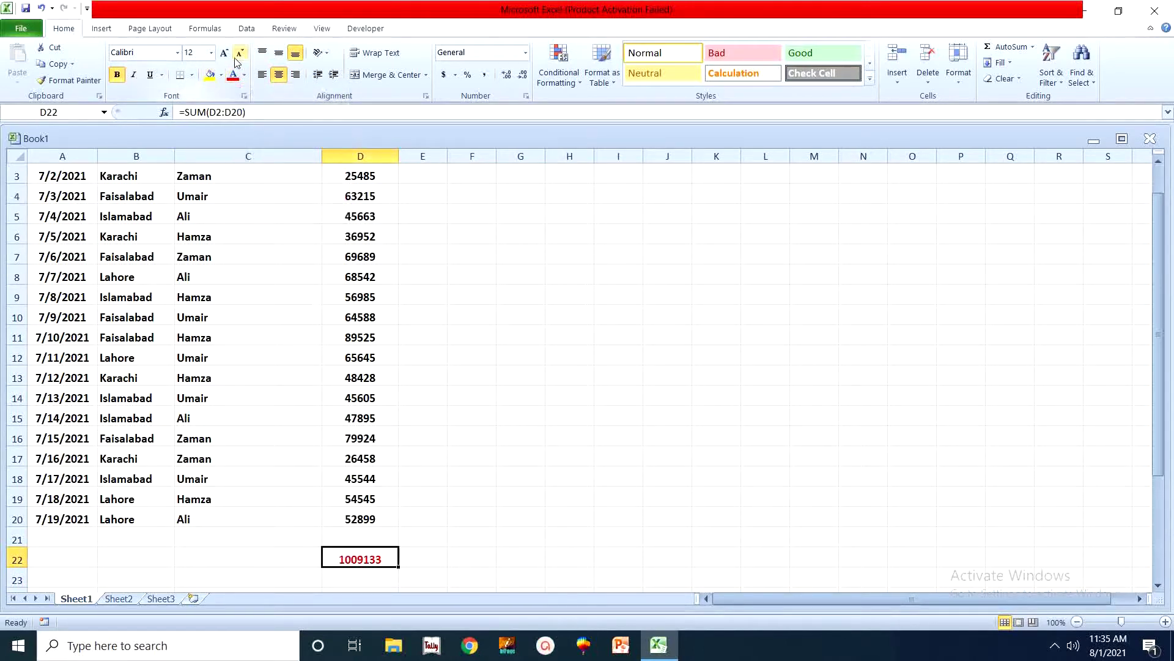
left_click(224, 55)
left_click(471, 539)
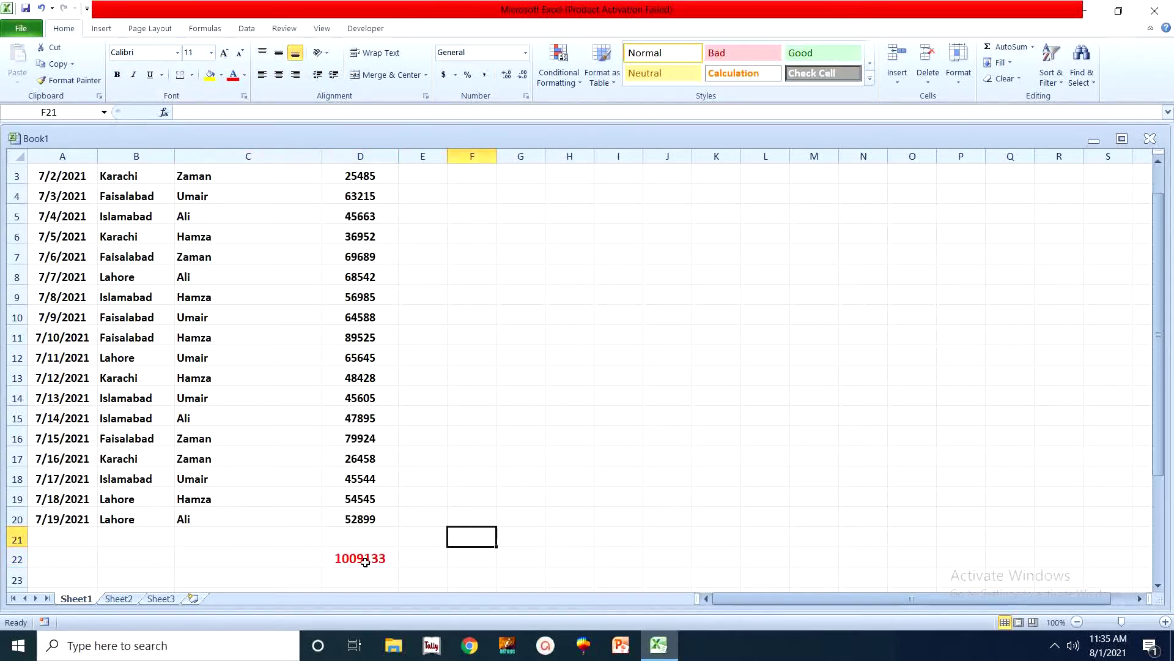
scroll(367, 560, "down", 1)
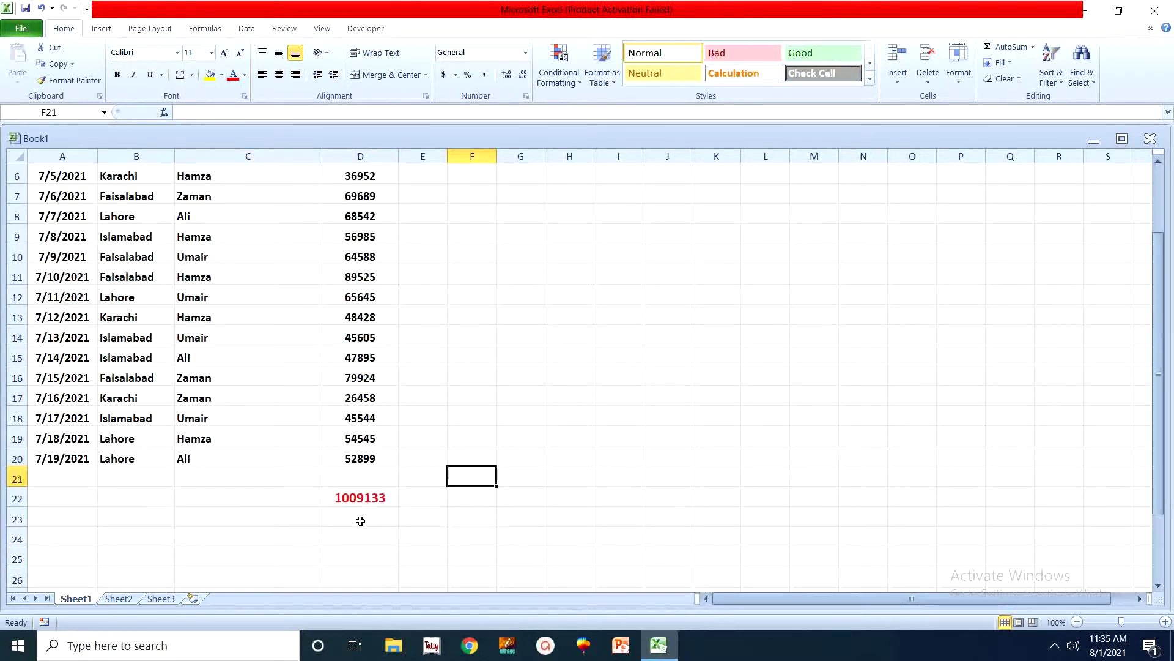
scroll(360, 511, "up", 2)
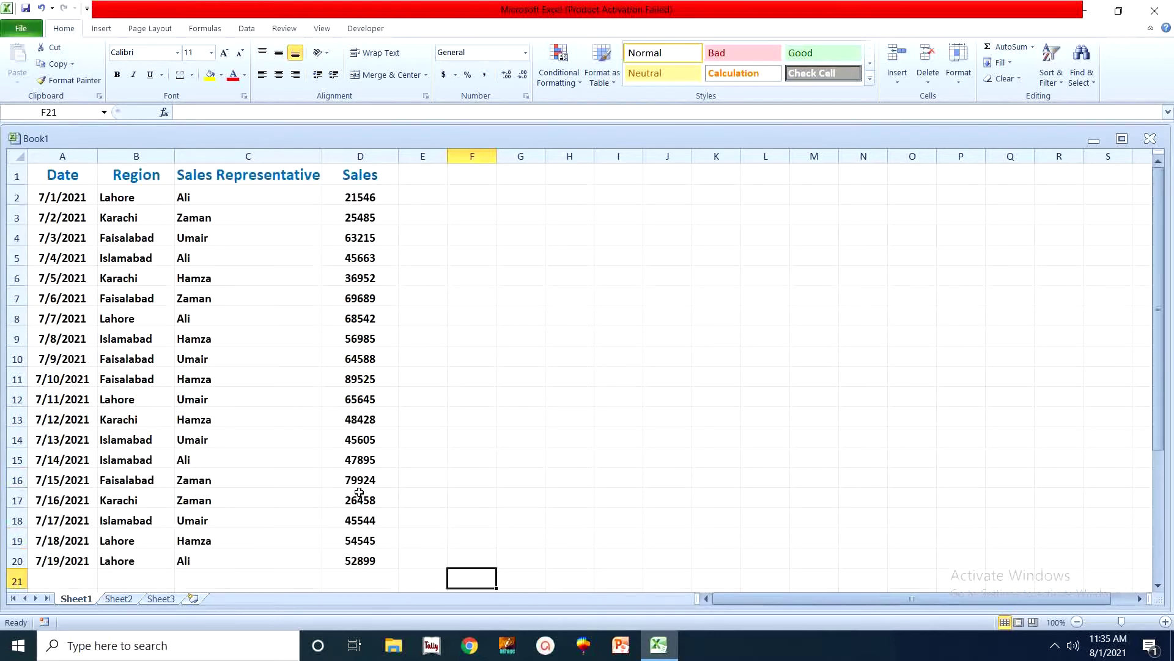
- Turn on header-row filtering and filter Sales Representative to show only Hamza
left_click(15, 176)
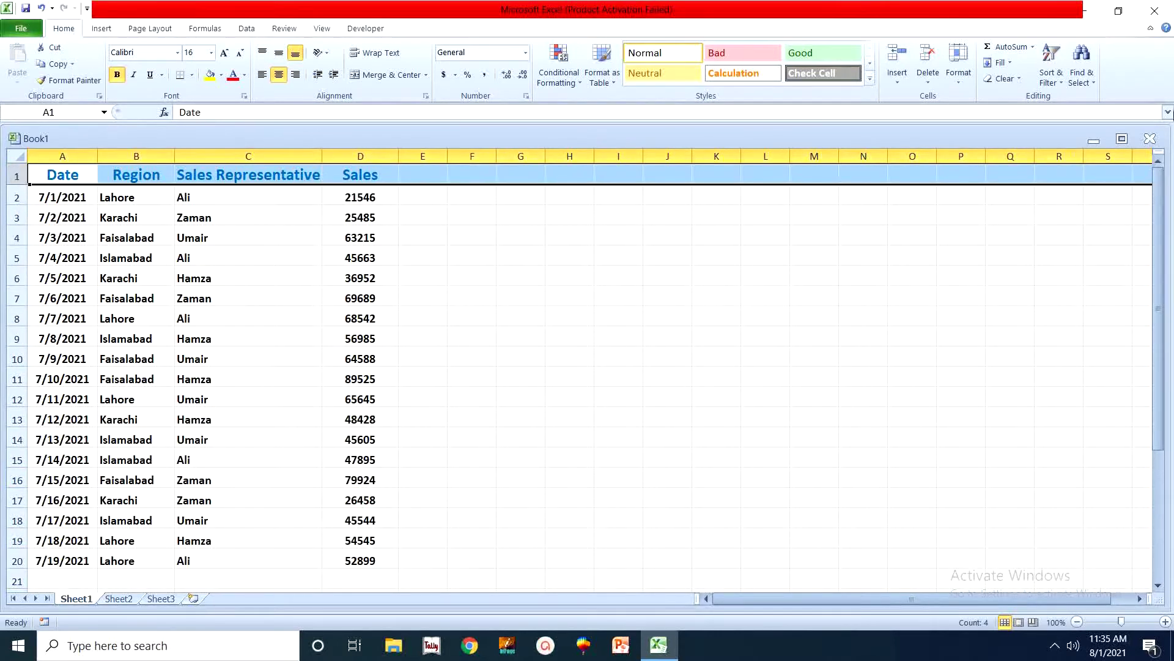
left_click(1051, 72)
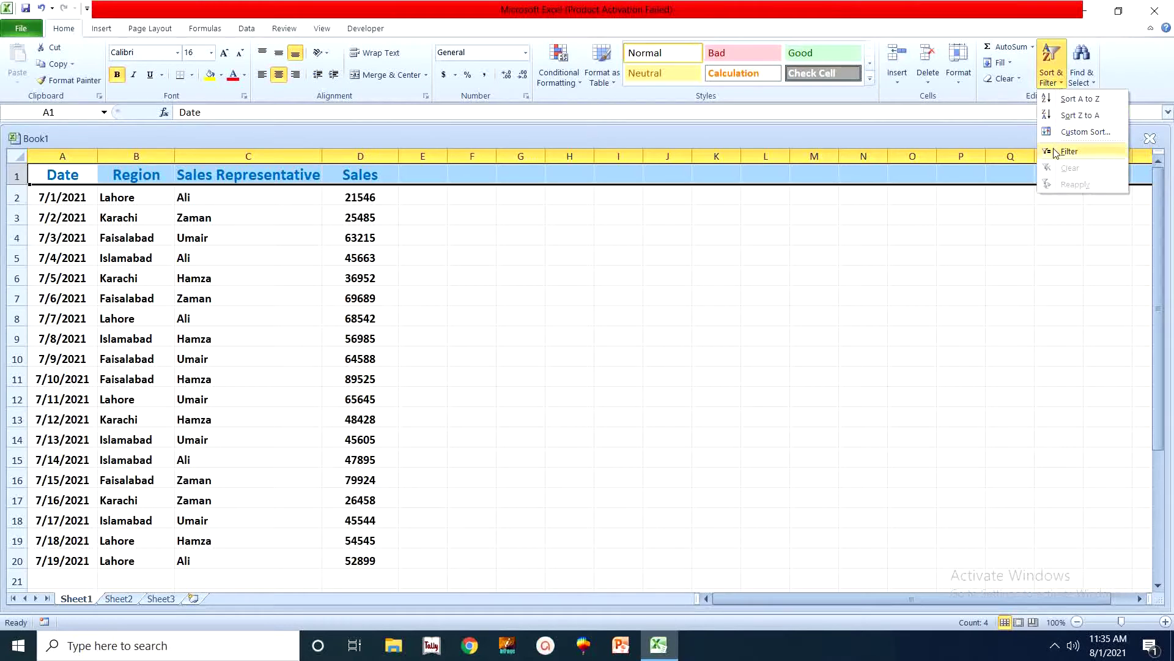
left_click(1067, 150)
left_click(316, 177)
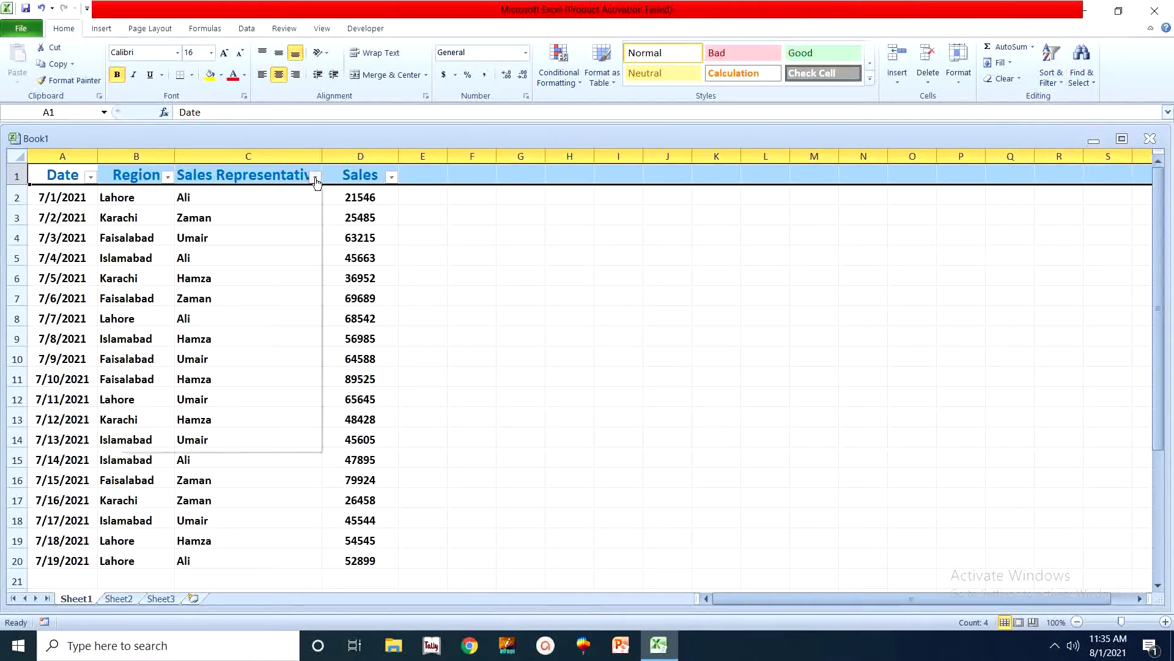
left_click(171, 316)
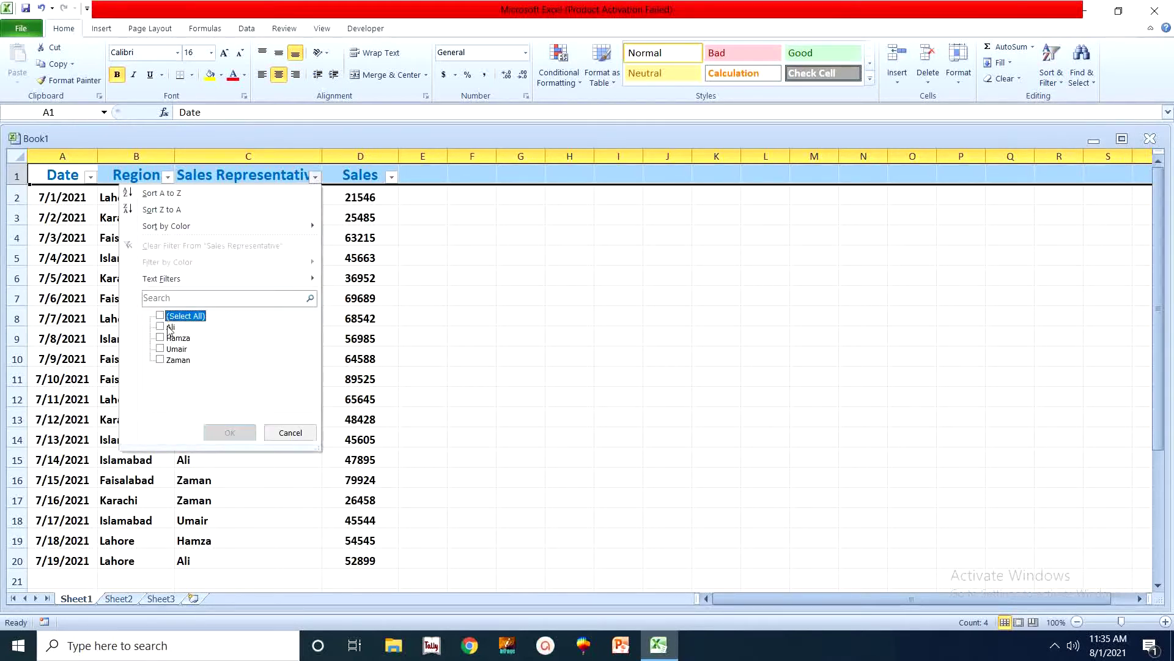
left_click(171, 339)
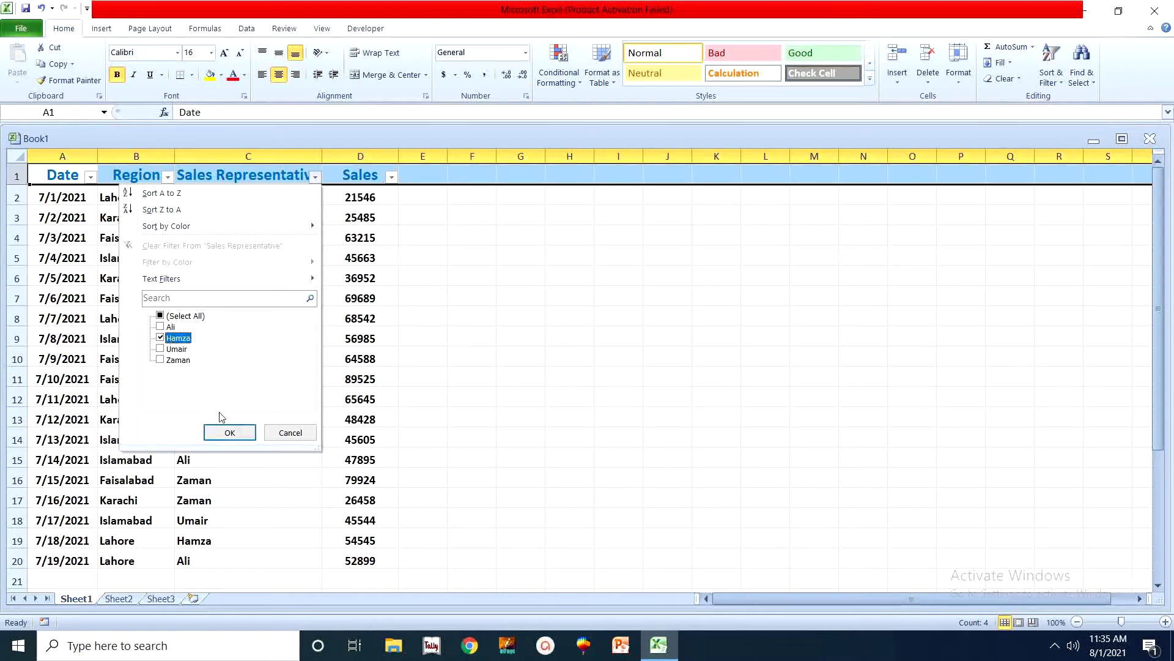
left_click(232, 433)
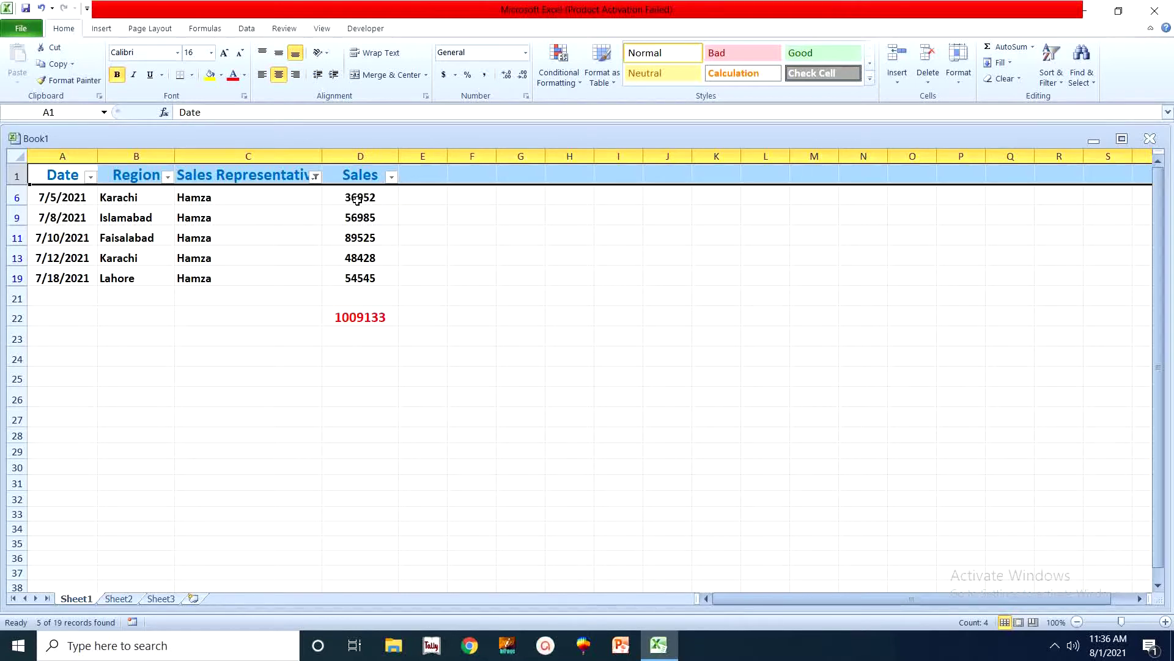
- Re-check (Select All) in the Sales Representative filter so all rows show again
left_click(316, 176)
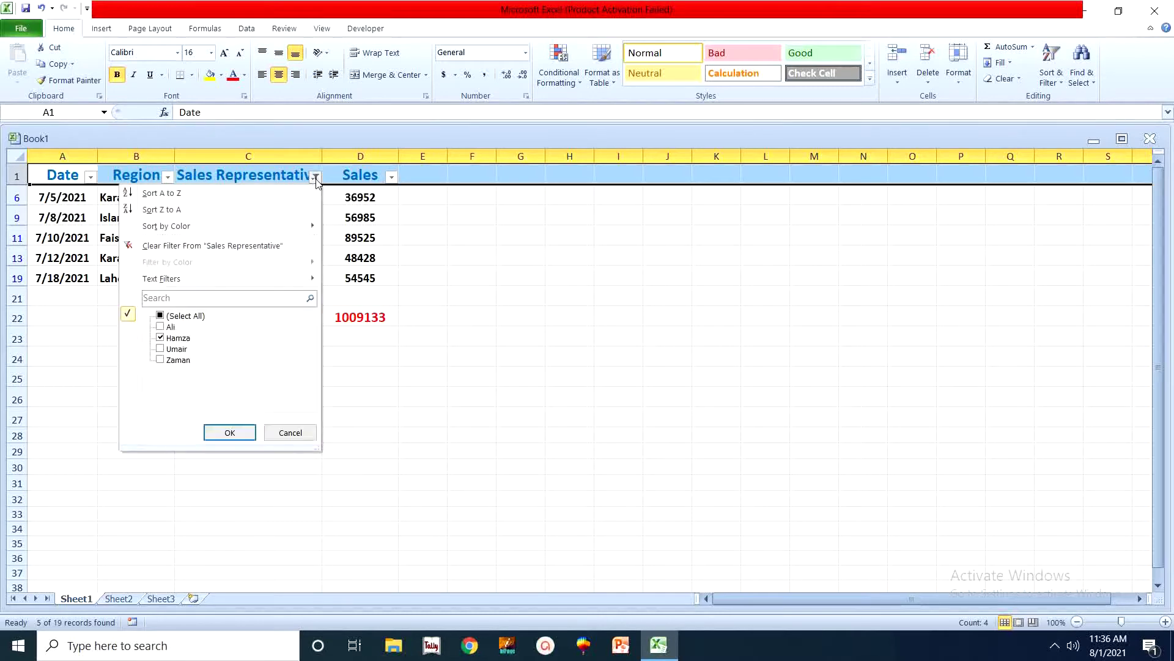
left_click(195, 315)
left_click(237, 436)
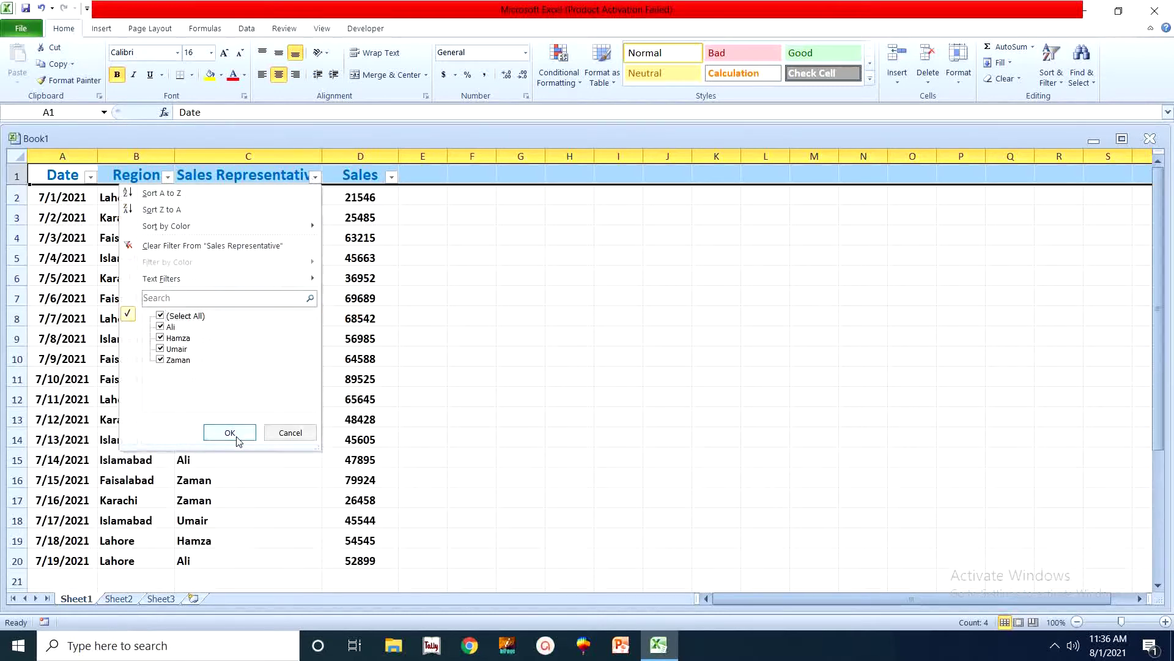
scroll(422, 441, "down", 6)
scroll(394, 400, "up", 1)
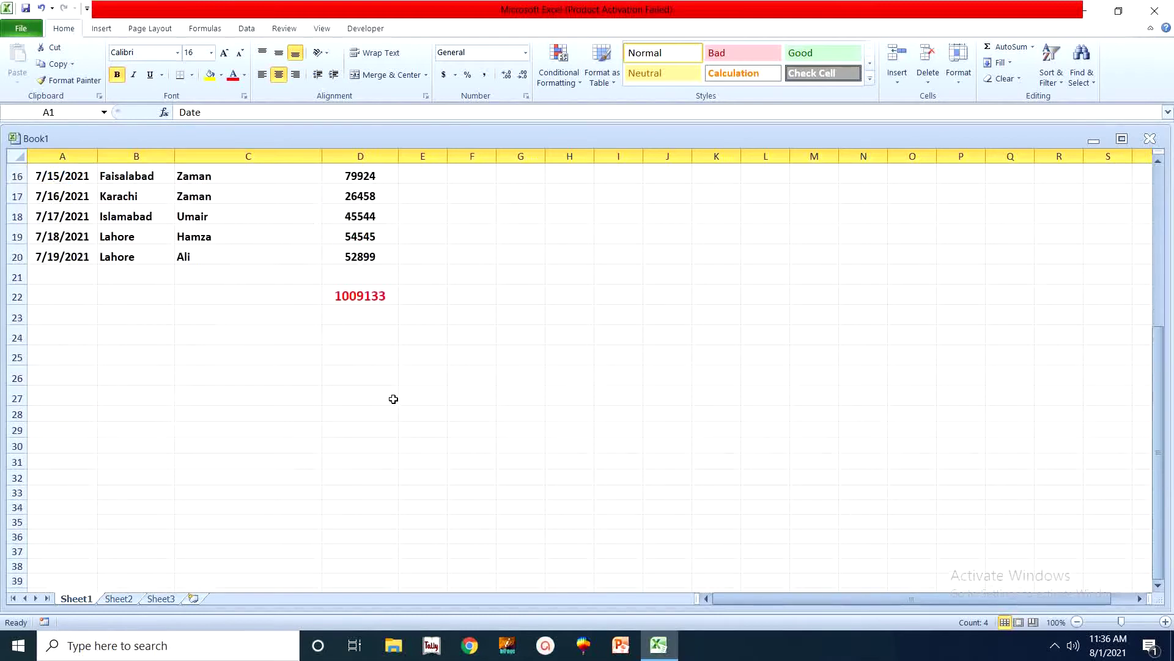
- Enter =SUBTOTAL(9,D2:D20) in D24, giving 1009133
left_click(354, 336)
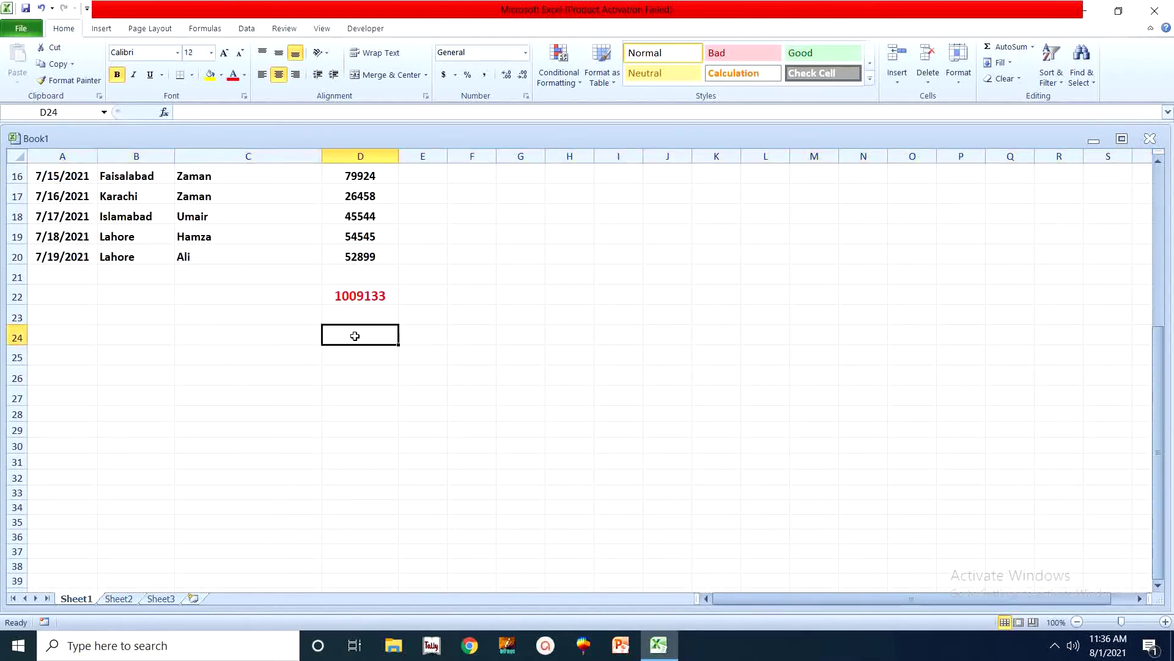
type("=")
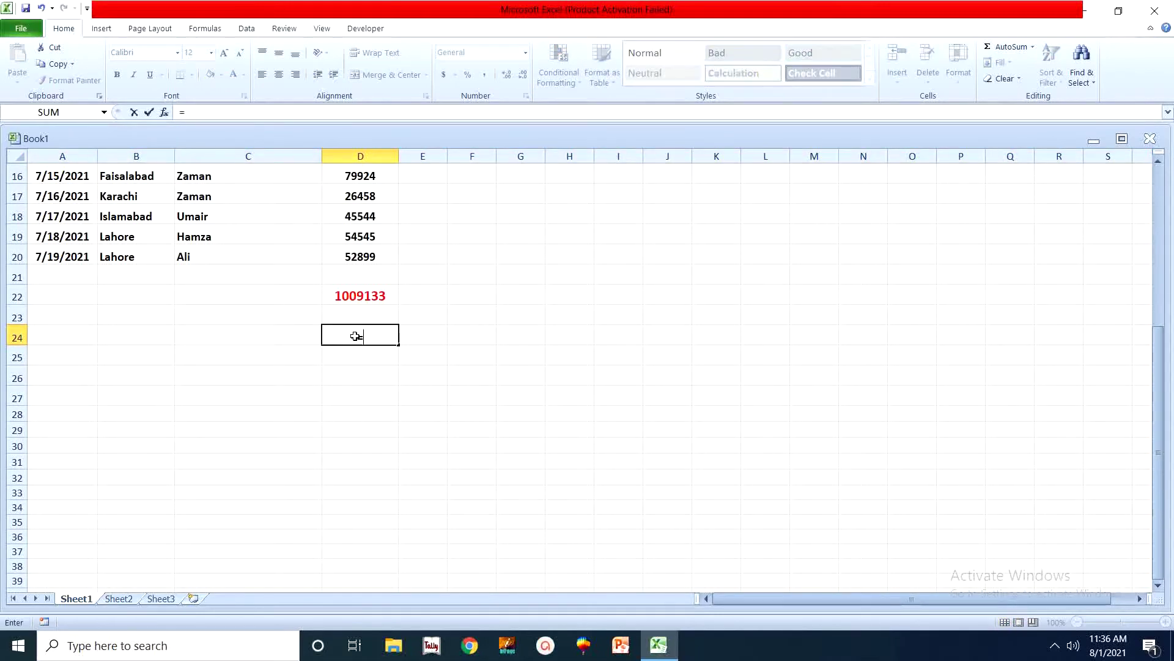
type("SUB")
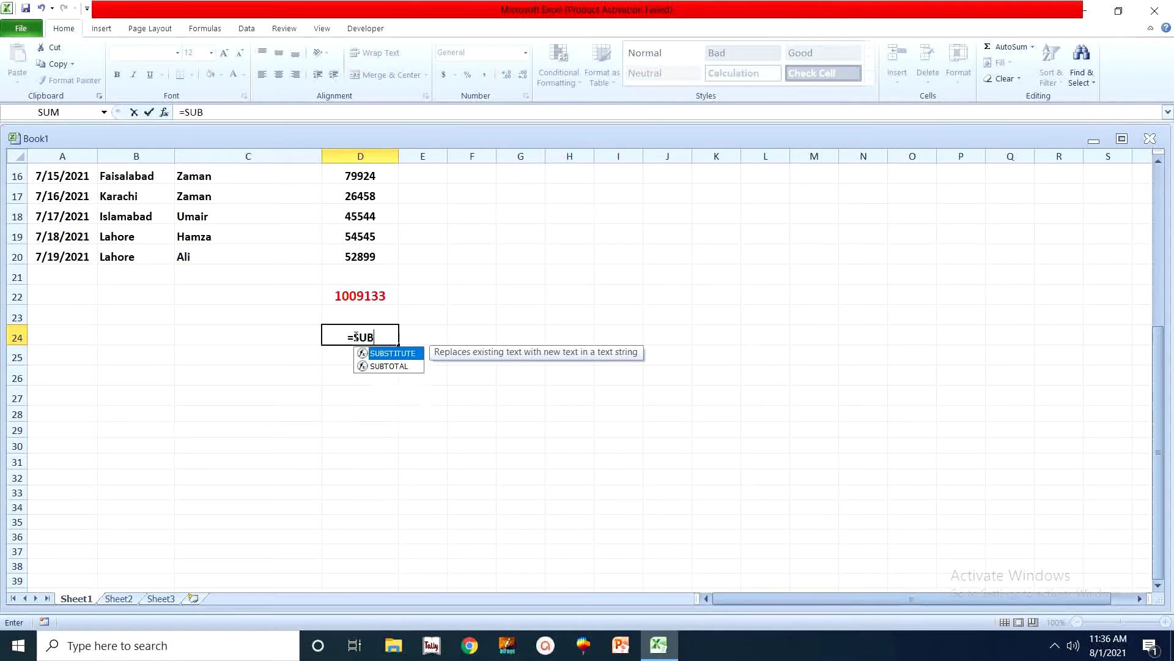
type("TOTAL")
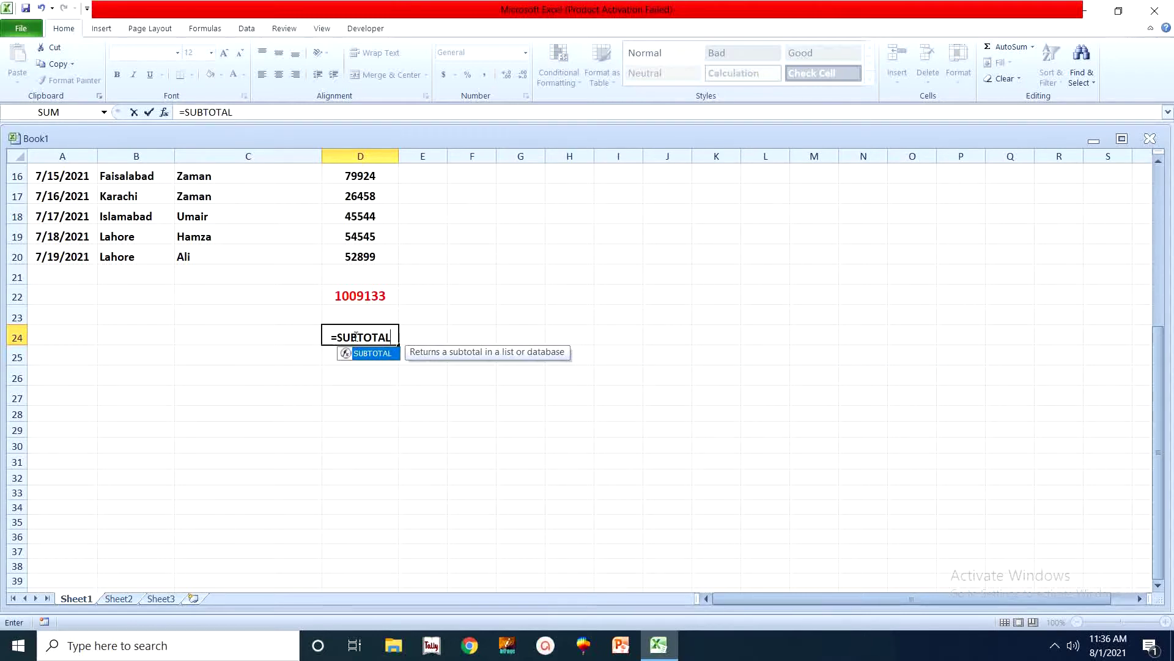
type("(")
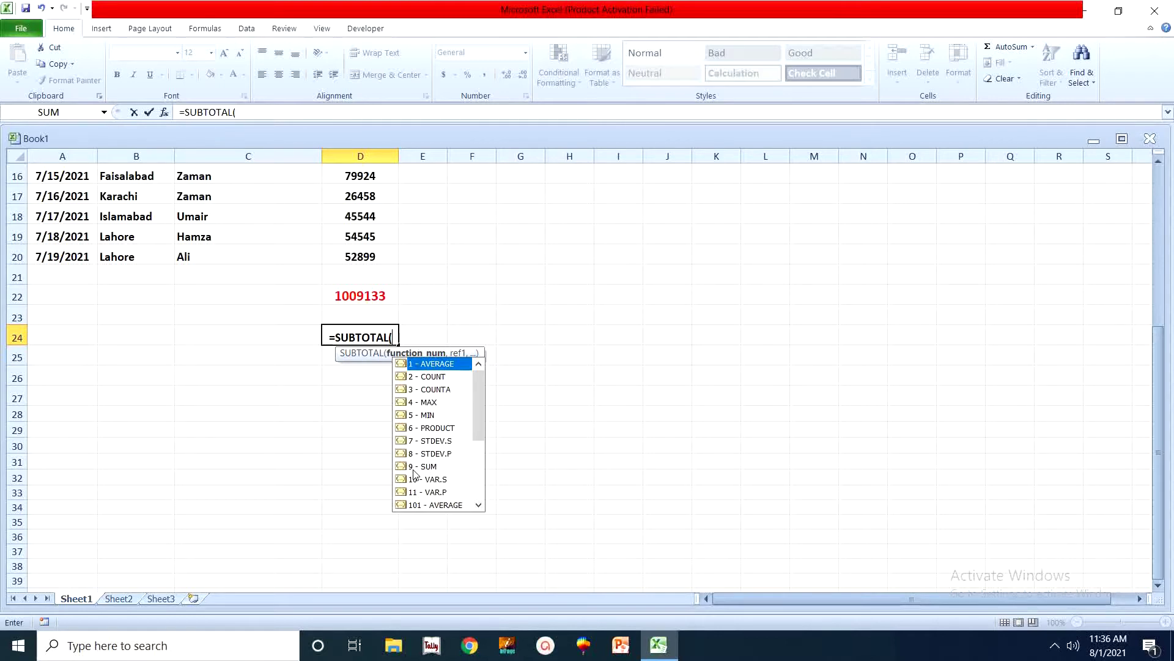
type("9")
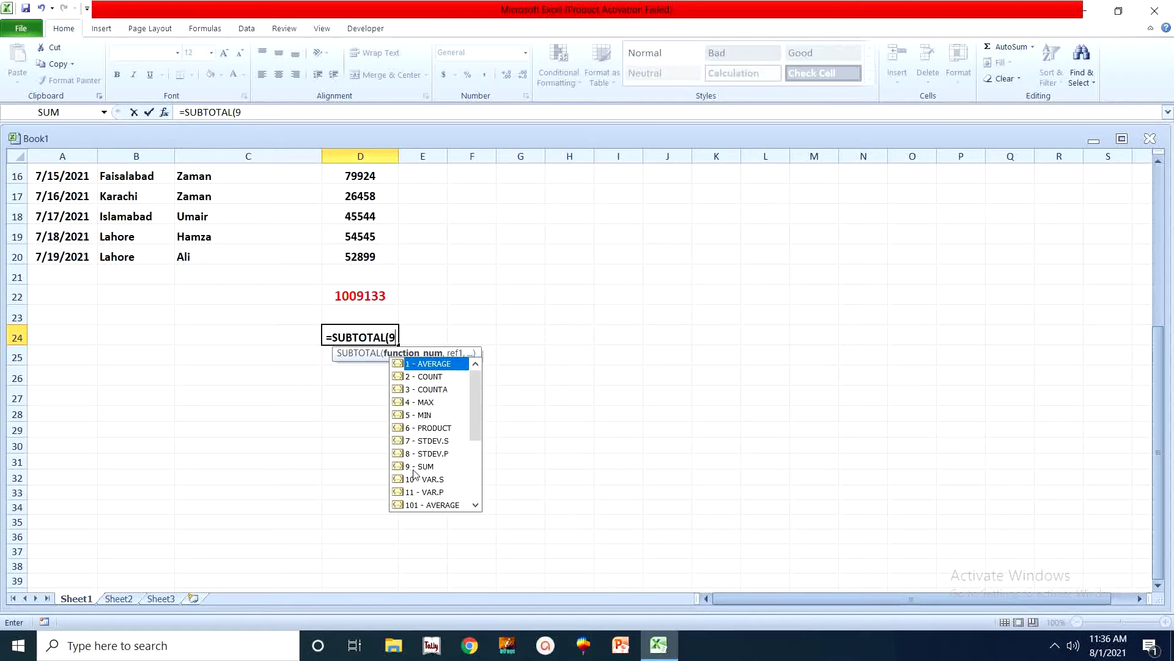
type(",")
scroll(415, 475, "up", 3)
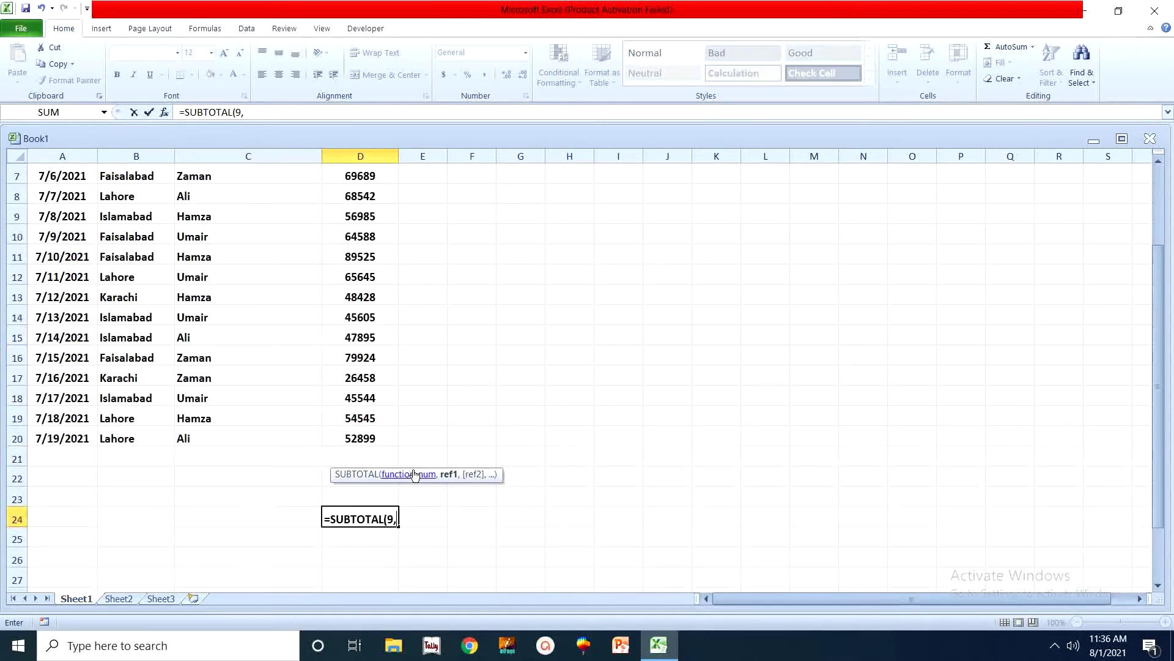
scroll(415, 474, "up", 2)
left_click_drag(352, 198, 374, 556)
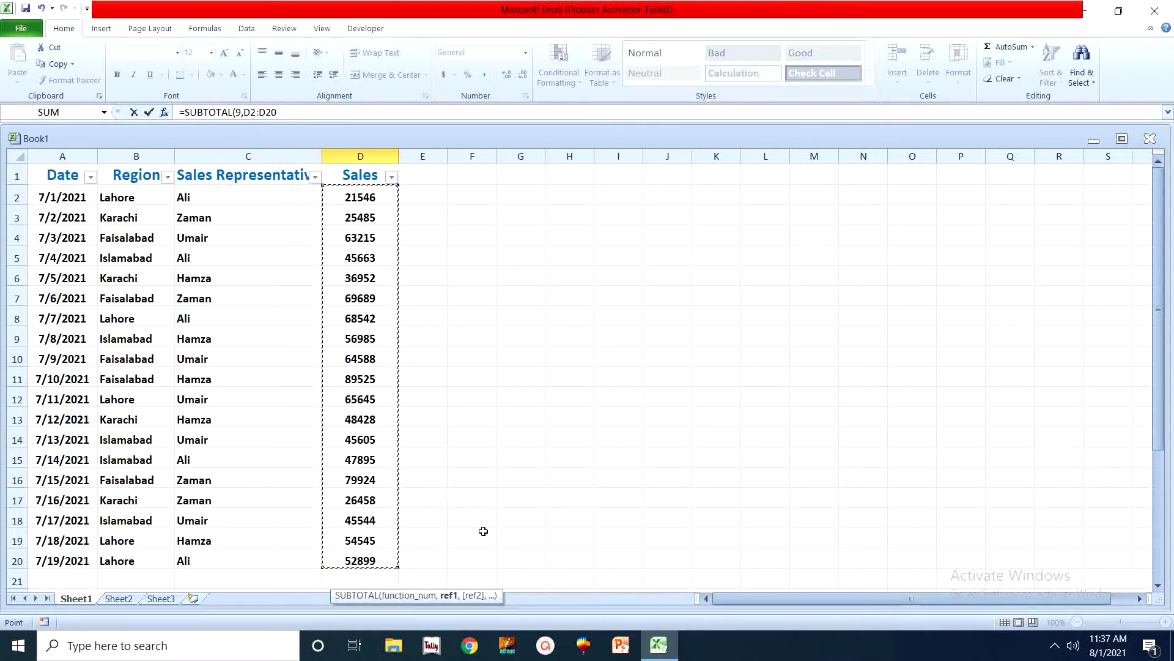
scroll(496, 521, "down", 1)
scroll(495, 522, "down", 2)
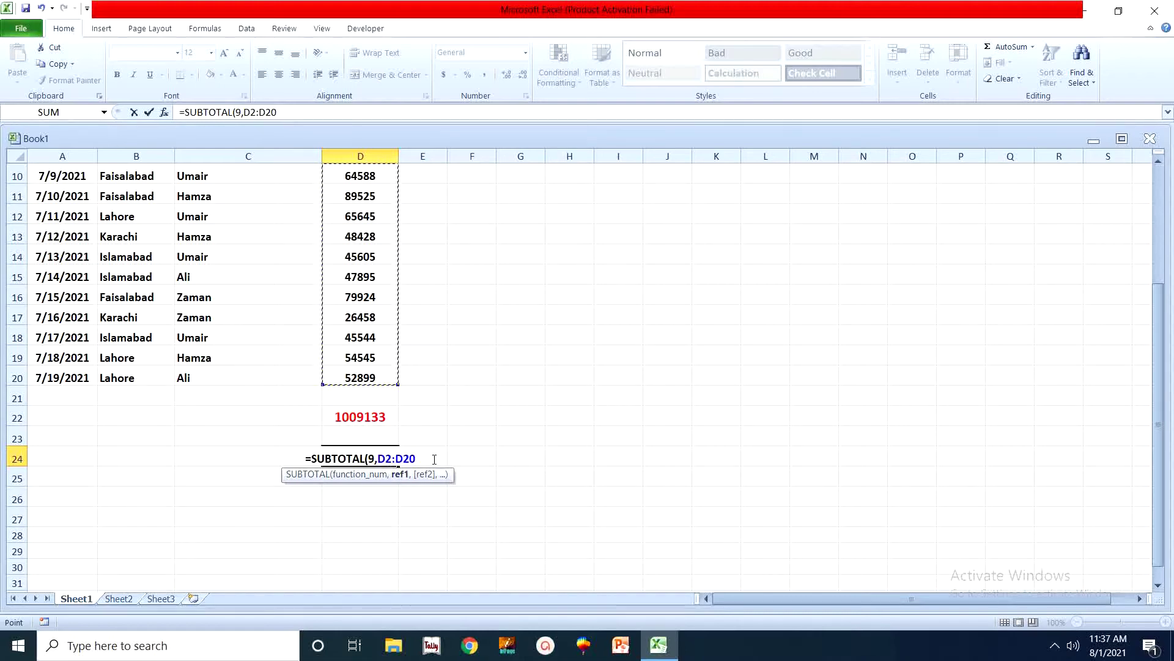
key("Return")
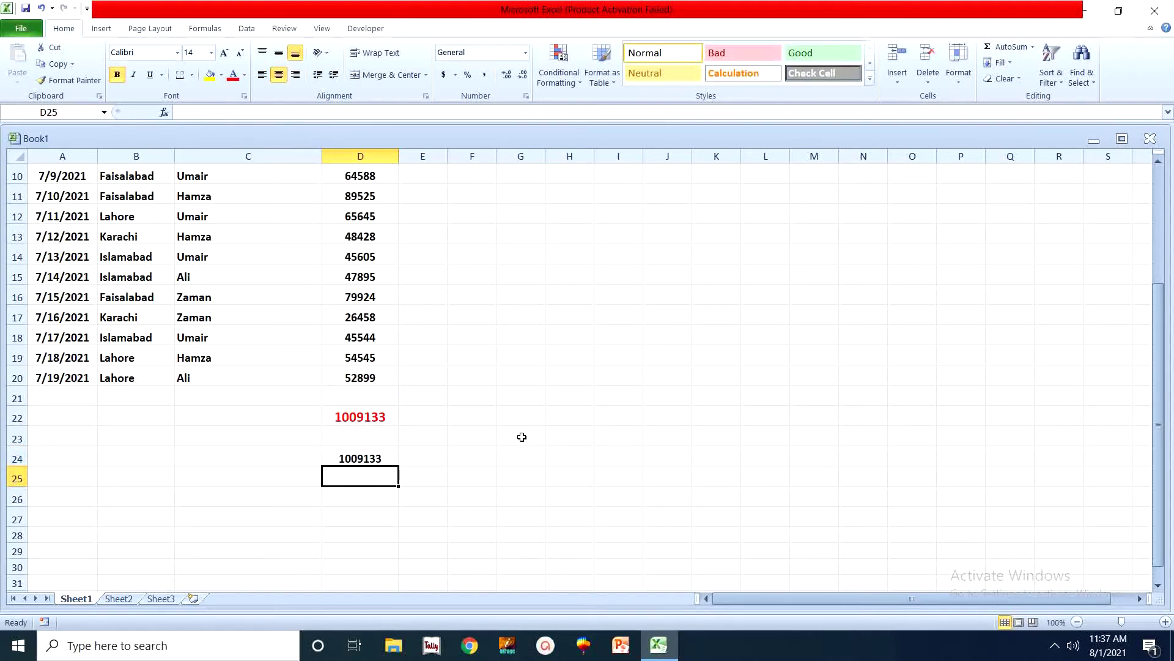
- Make the D24 subtotal blue with an increased font size
left_click(374, 458)
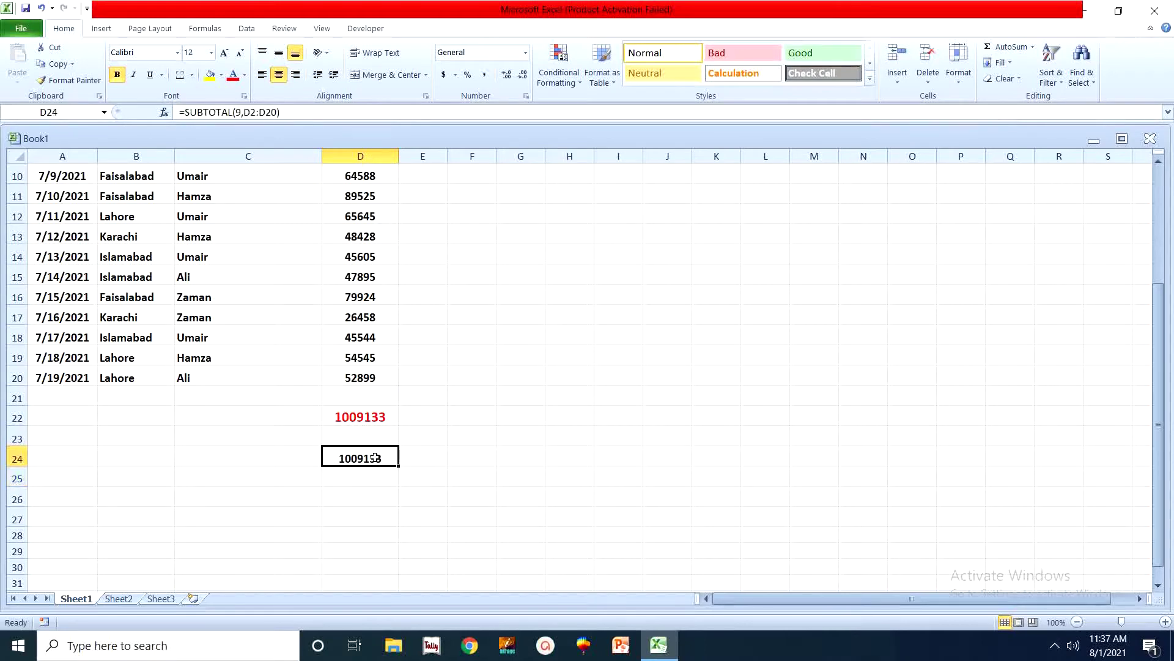
left_click(244, 75)
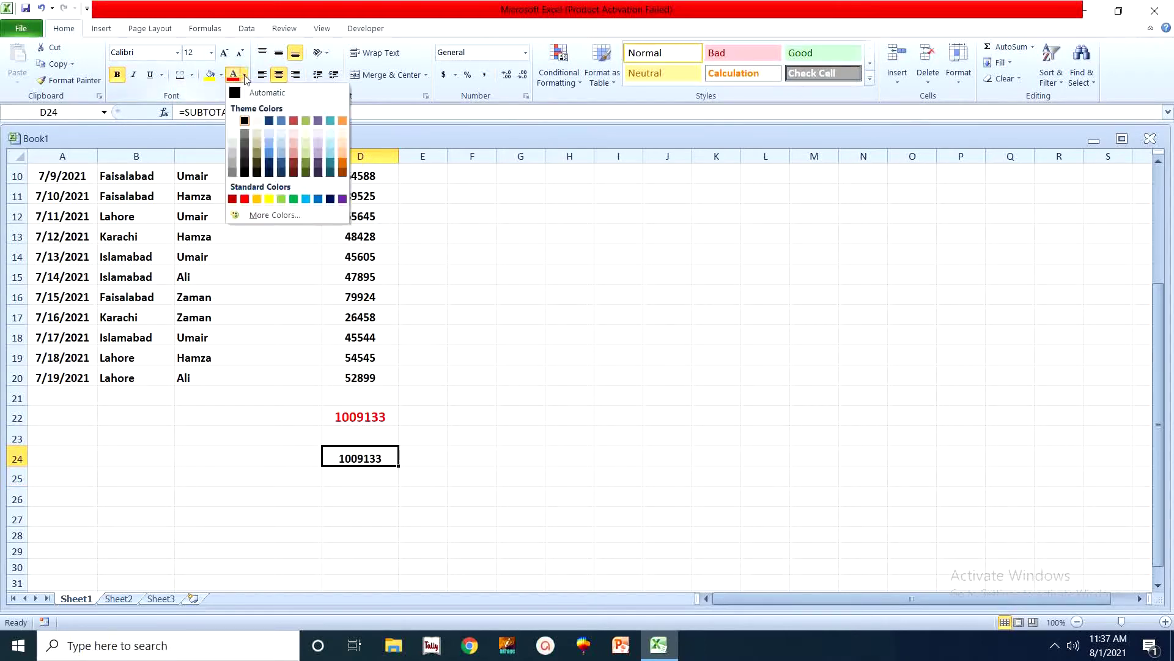
left_click(318, 198)
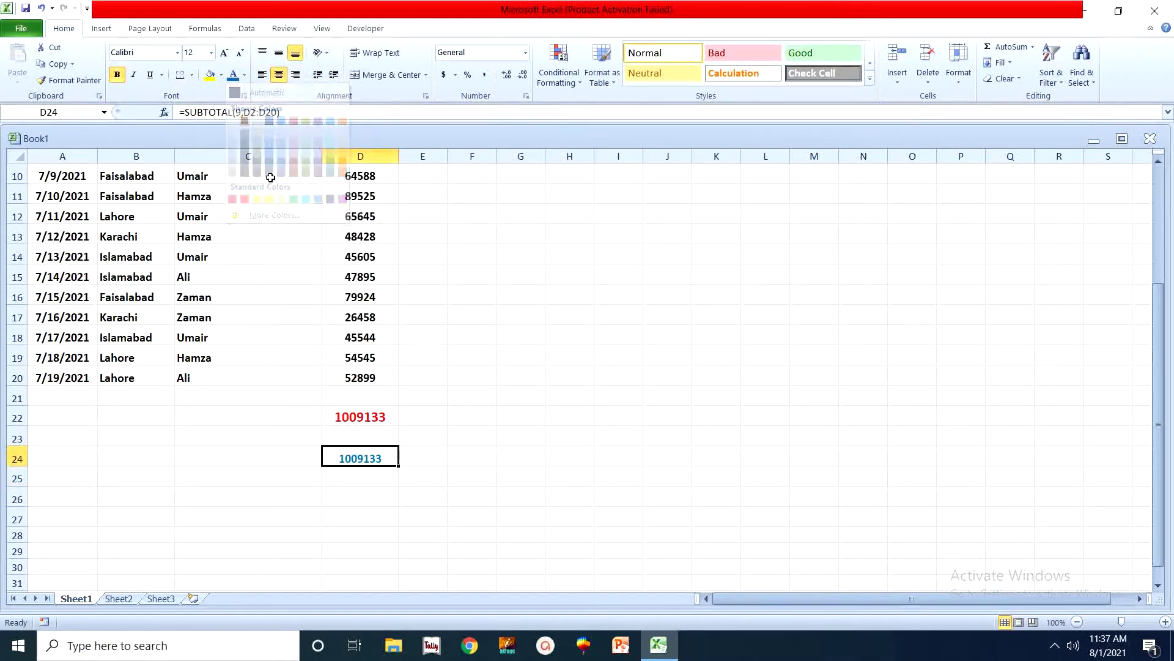
left_click(224, 53)
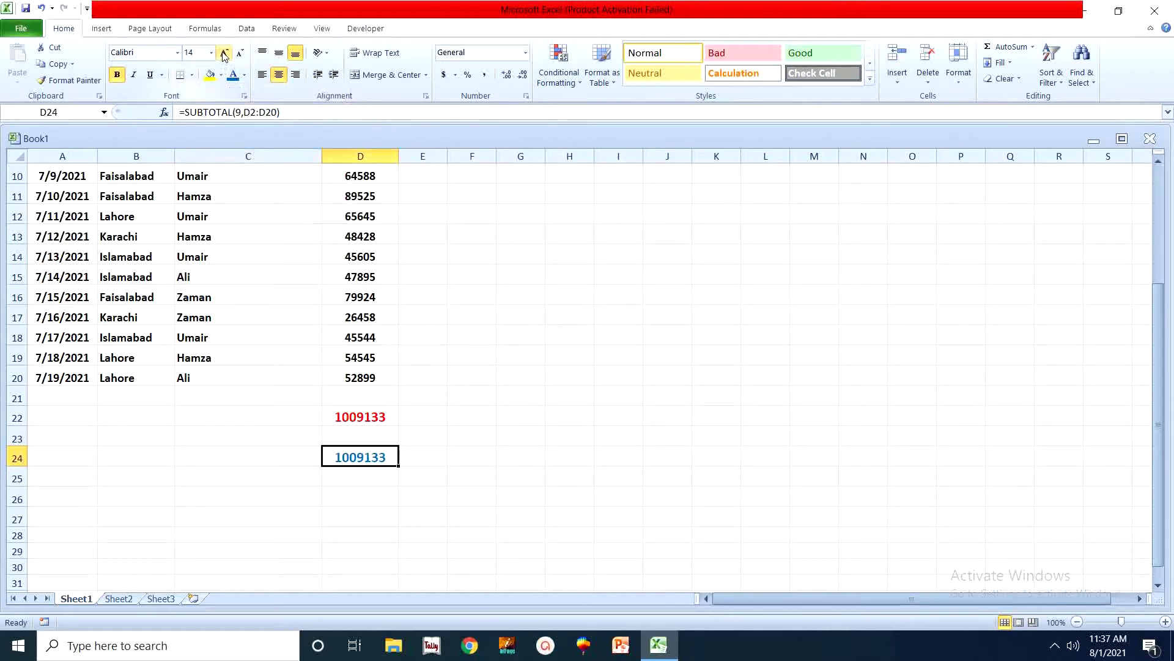
left_click(469, 456)
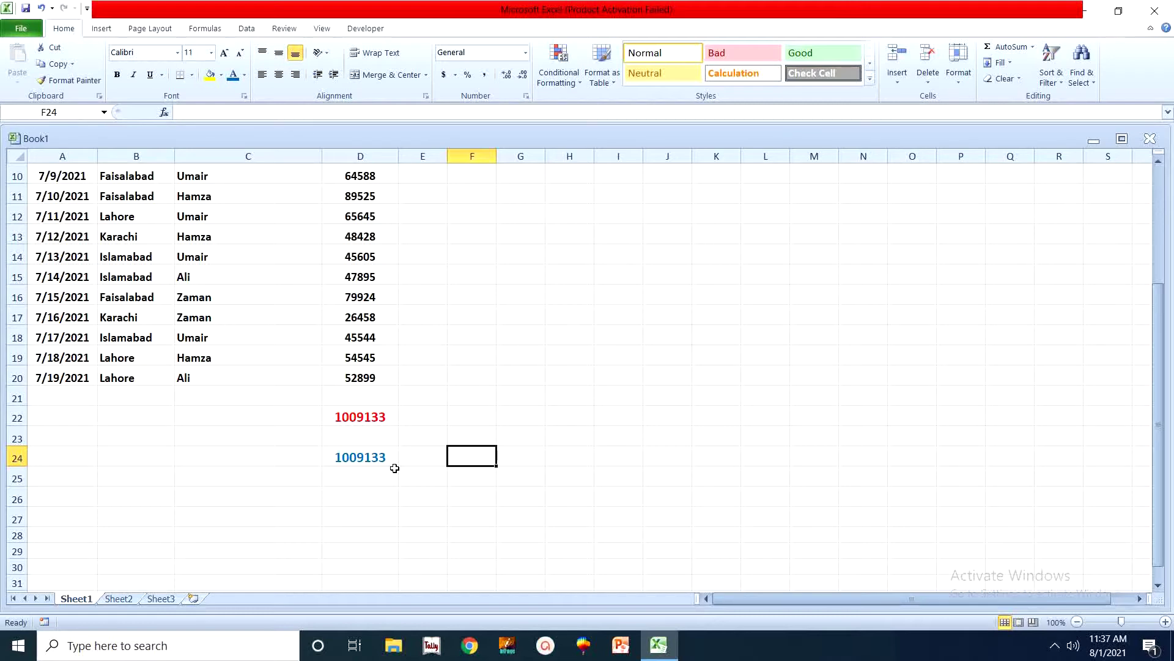
- Filter Sales Representative to Umair only, so D24 shows 284597
scroll(372, 420, "up", 2)
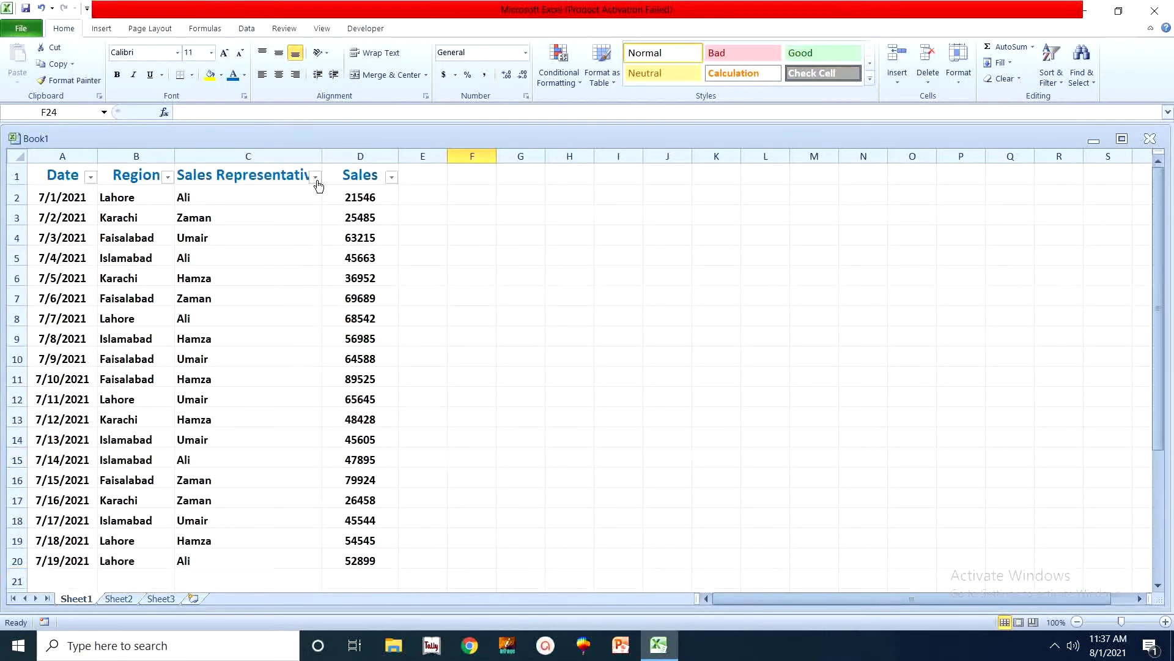
left_click(315, 177)
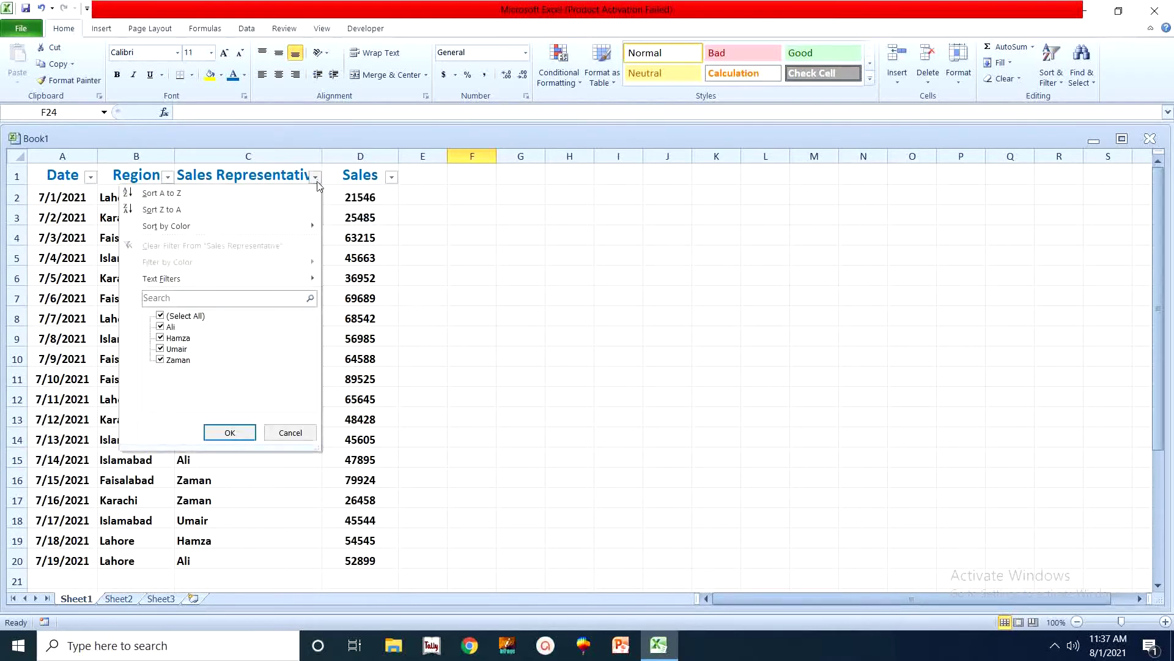
left_click(207, 315)
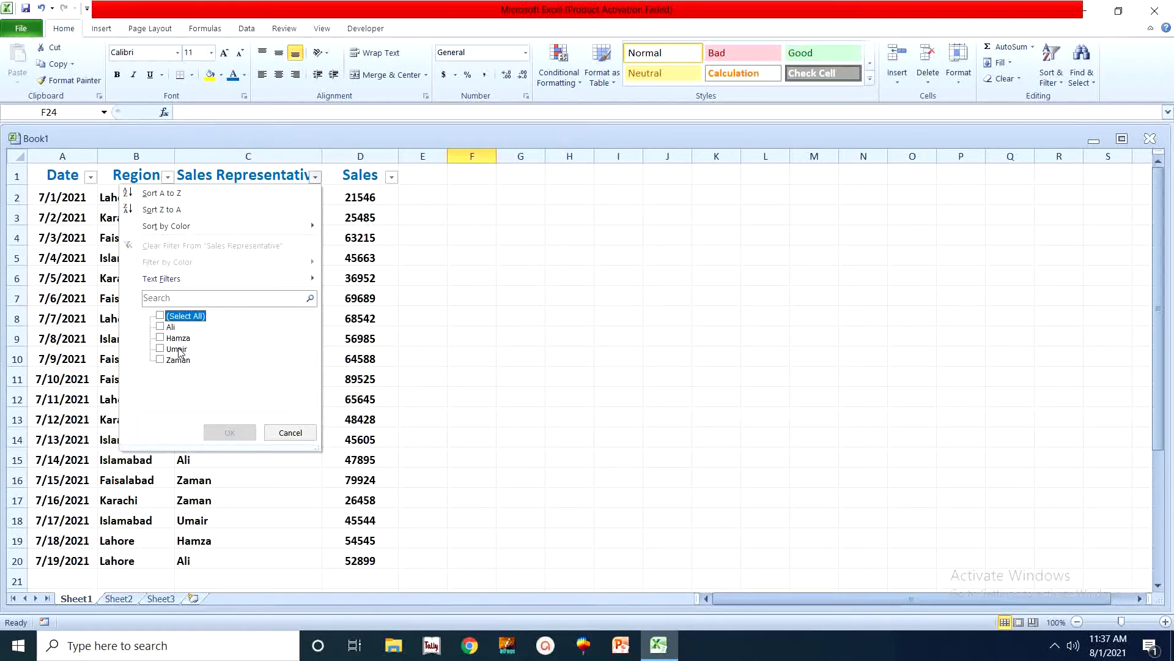
left_click(178, 349)
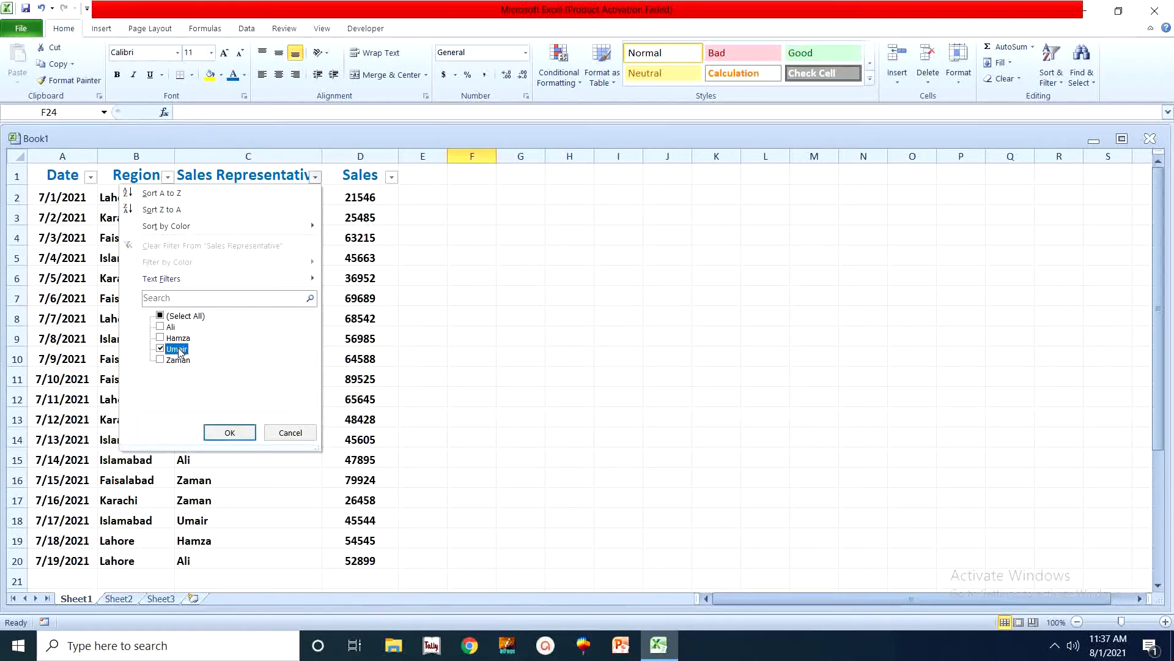
left_click(247, 433)
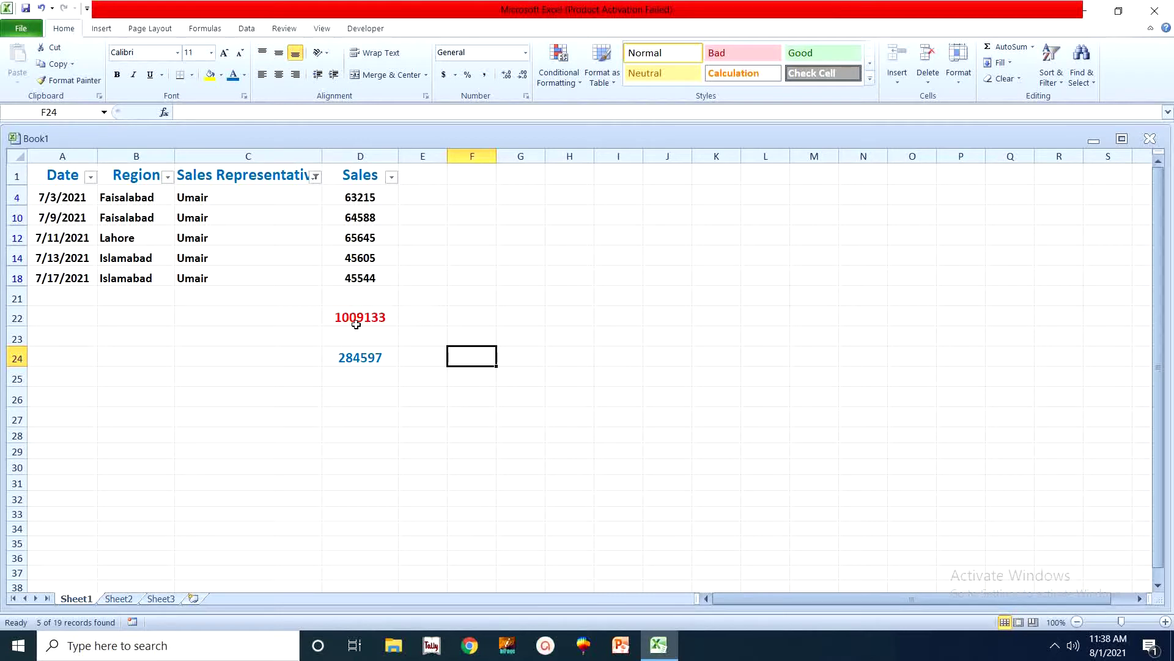
- Switch the Sales Representative filter from Umair to Ali, so D24 shows 236545
left_click(339, 363)
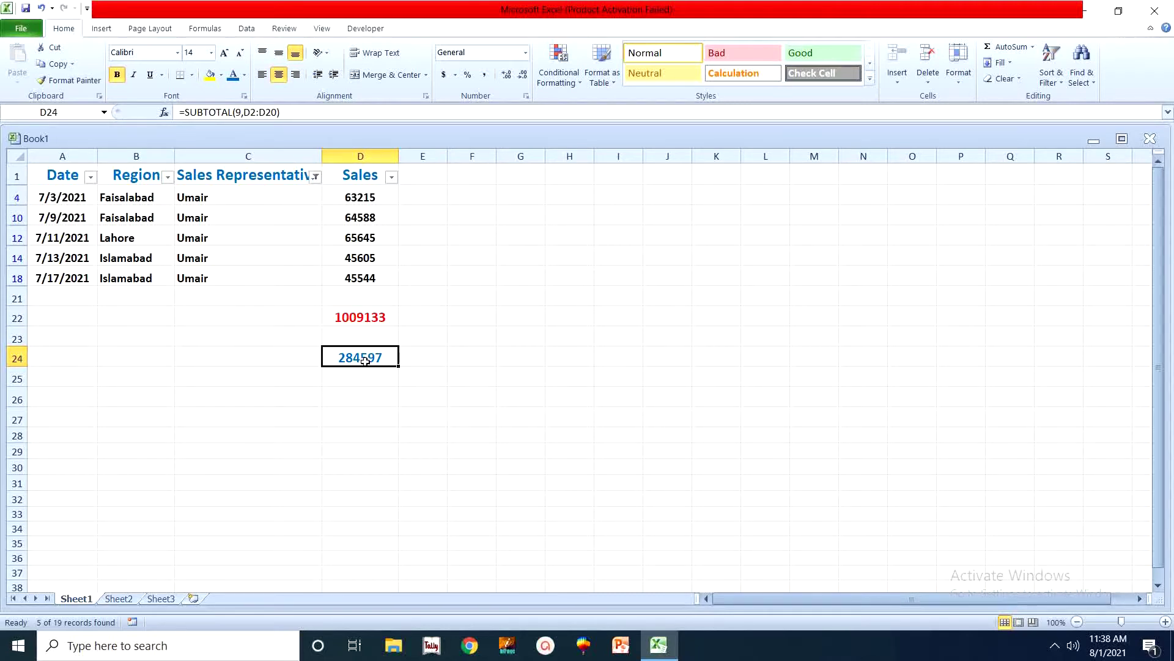
left_click(315, 177)
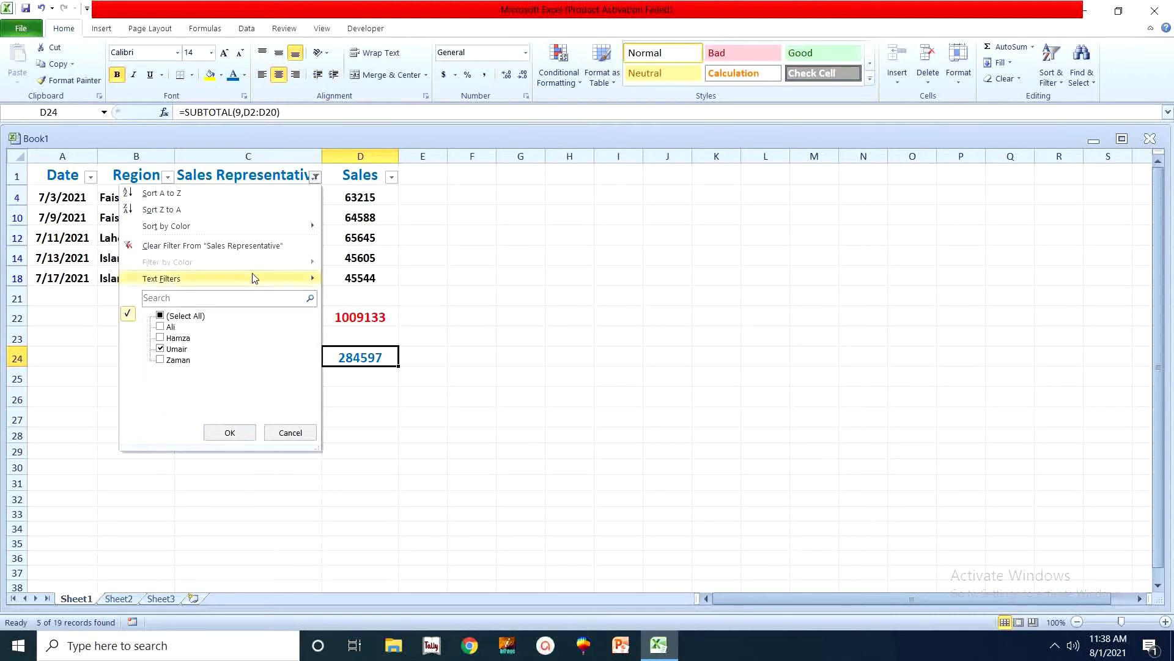
left_click(169, 326)
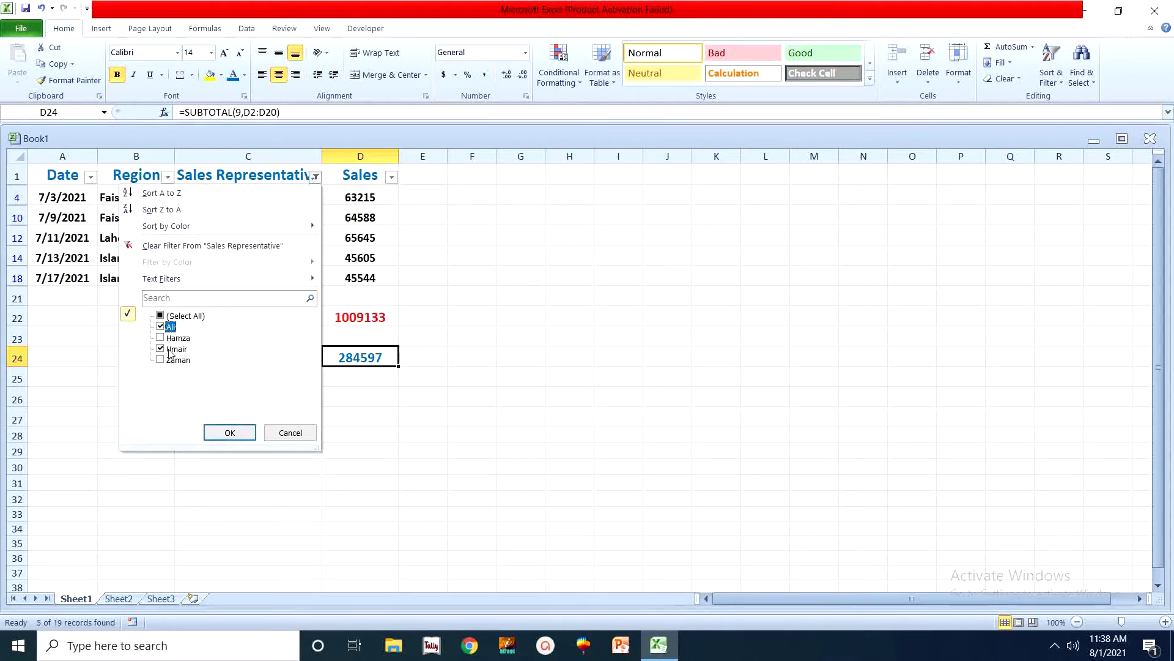
left_click(171, 350)
left_click(243, 432)
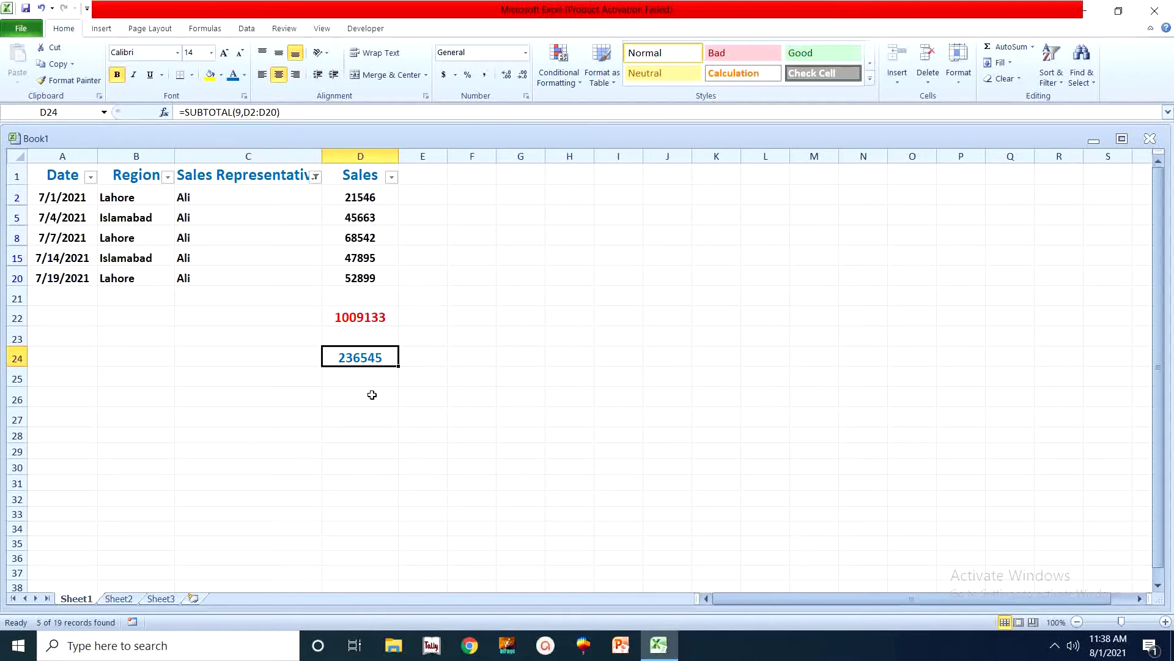
- Delete the D24 subtotal and re-check (Select All) to show all 19 rows
key("Delete")
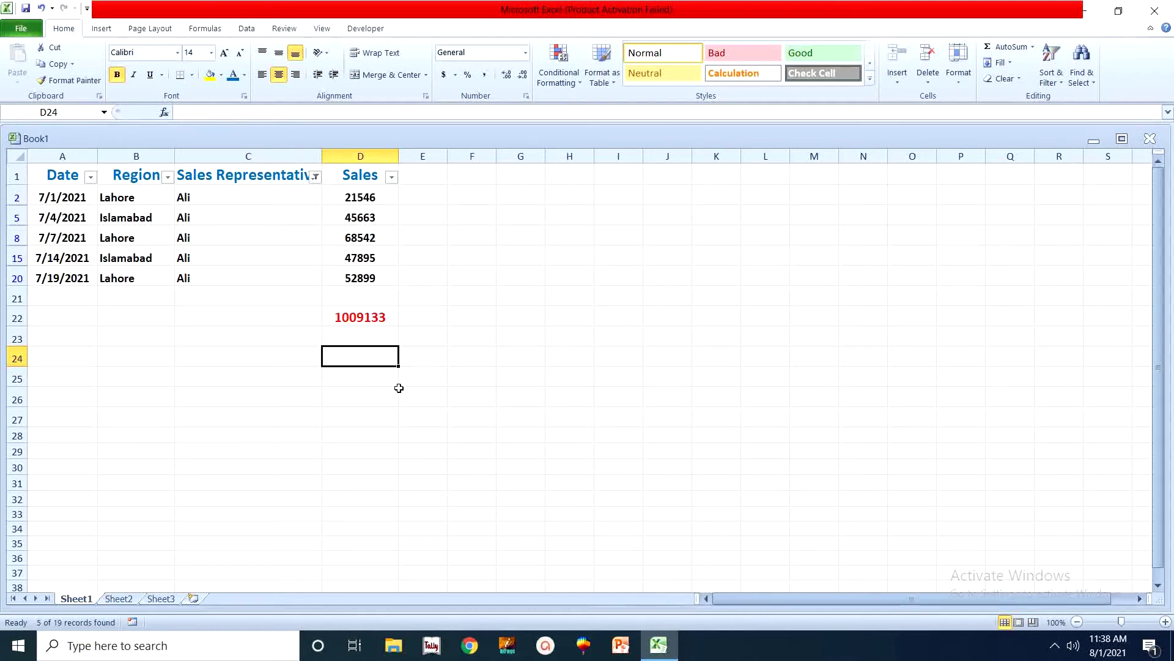
left_click(316, 177)
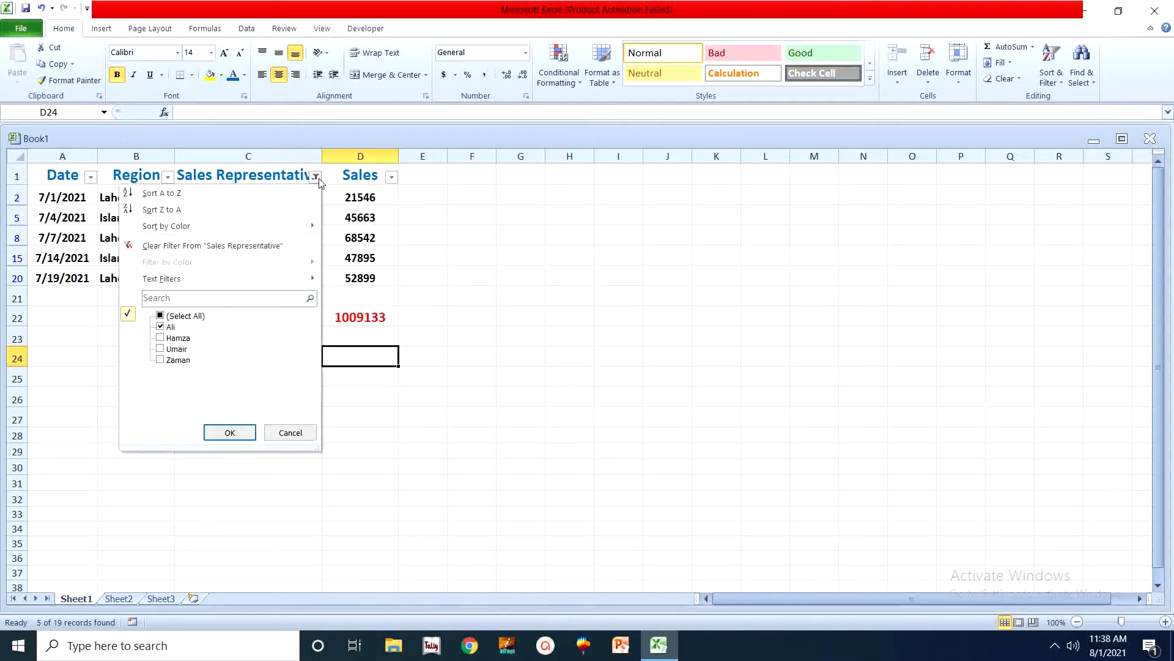
left_click(161, 316)
left_click(227, 433)
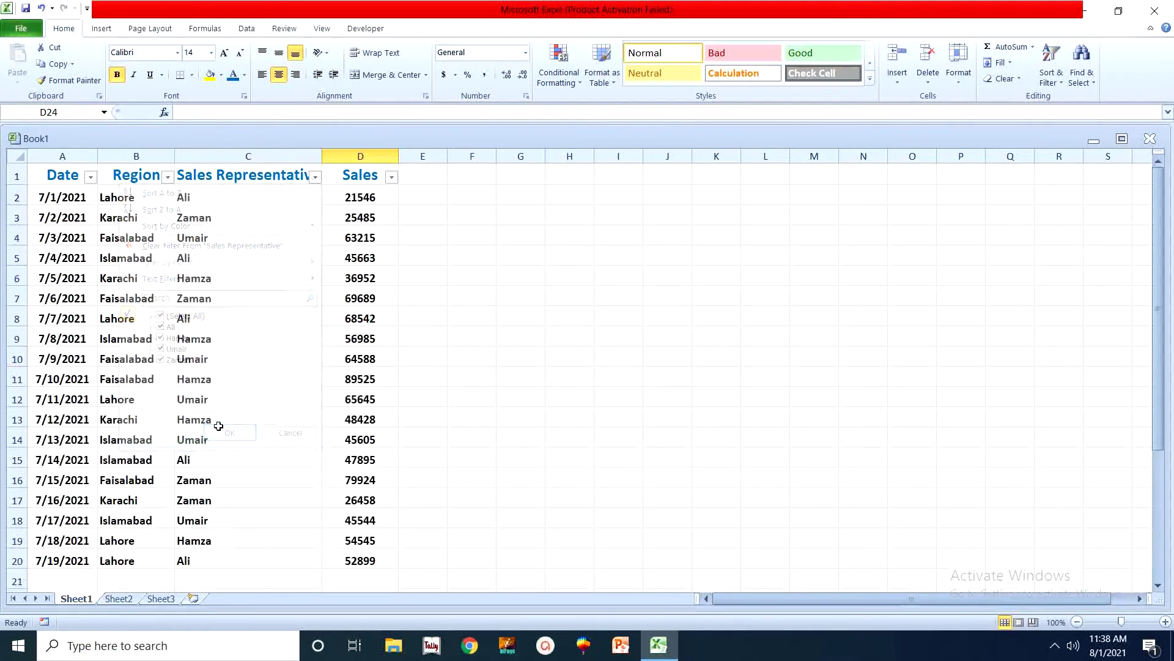
- Turn off filtering on the header row via Sort & Filter > Filter
left_click(17, 175)
left_click(1051, 75)
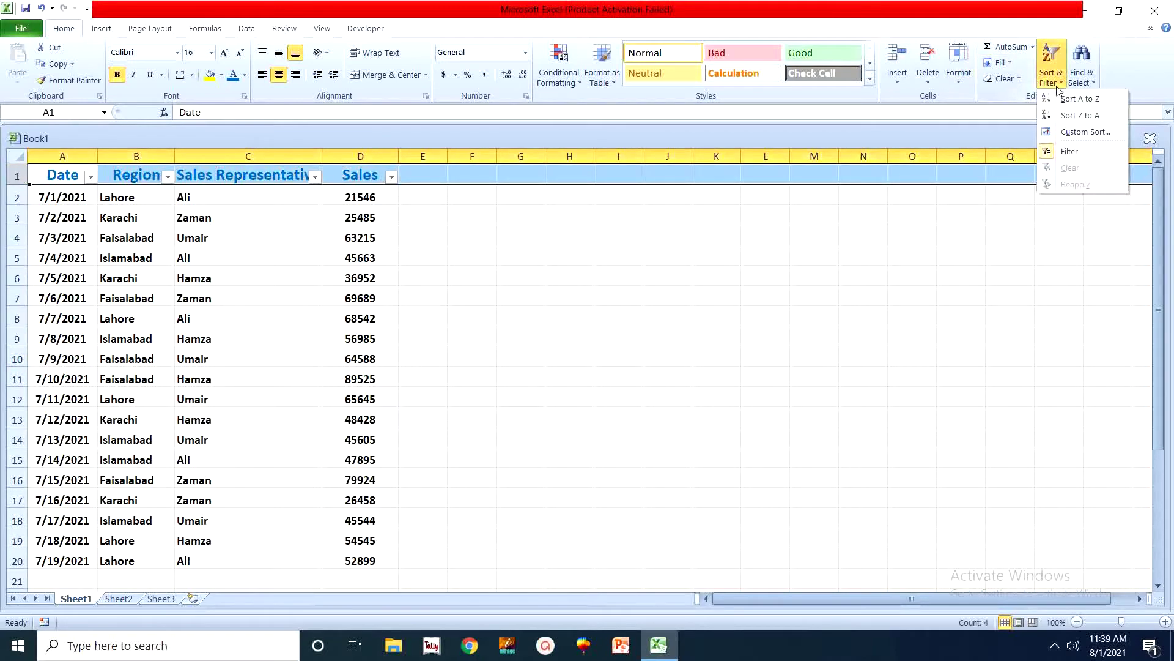
left_click(1069, 151)
left_click(538, 395)
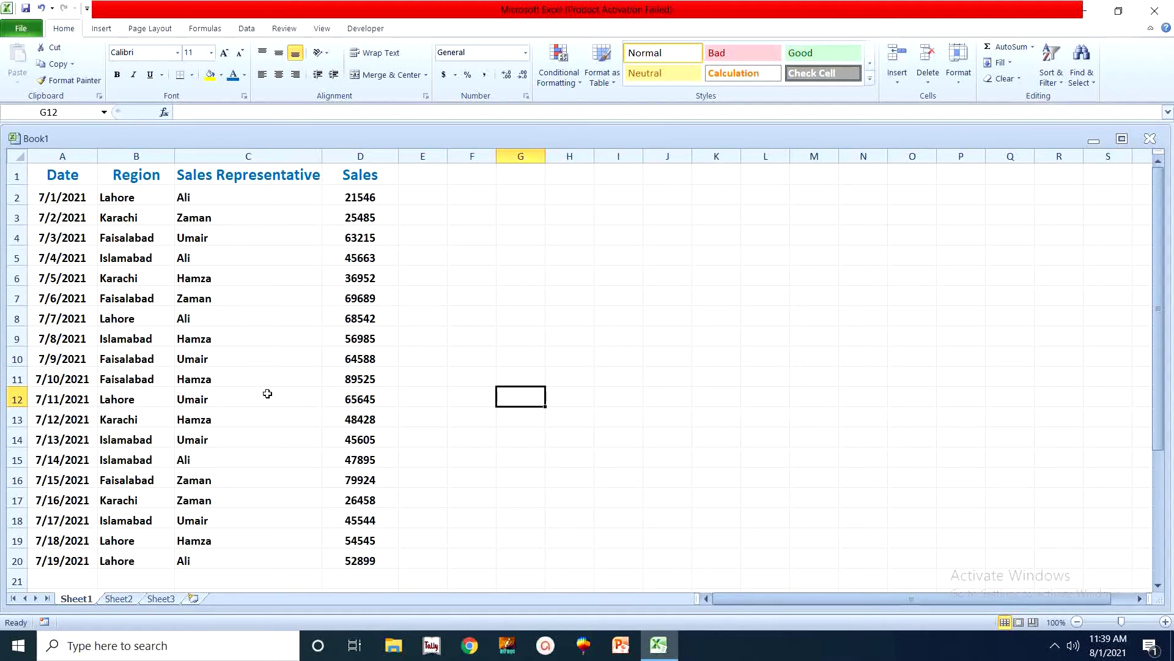
- Sort the rows A to Z by Sales Representative, grouping Ali, Hamza, Umair, Zaman
left_click(238, 256)
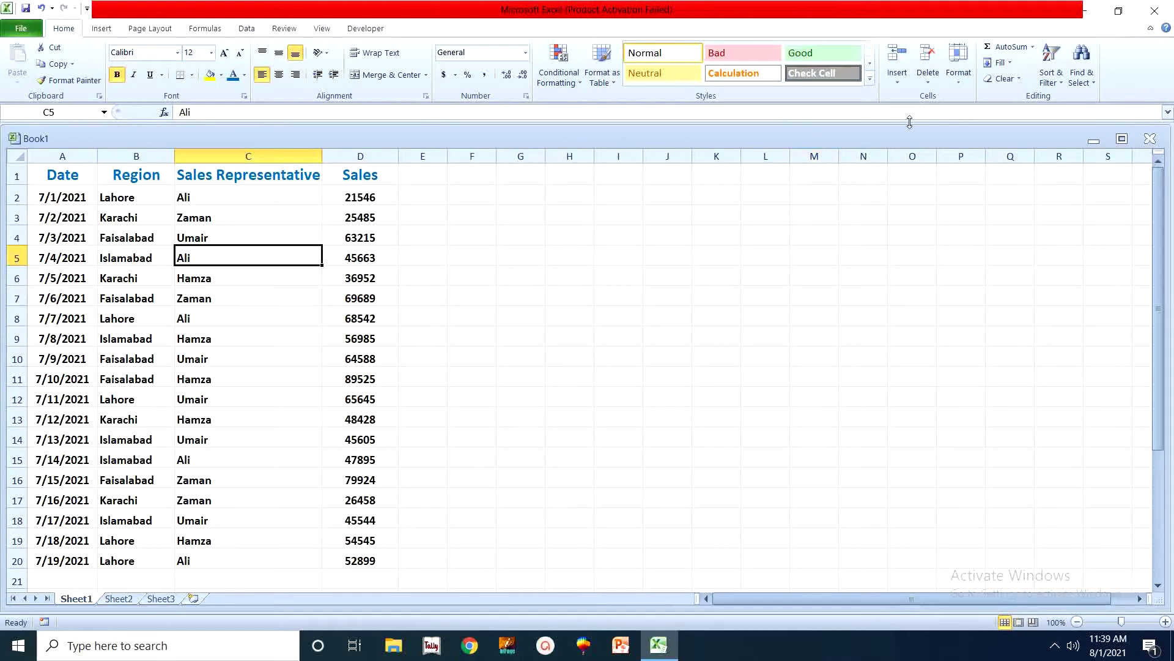
left_click(1060, 86)
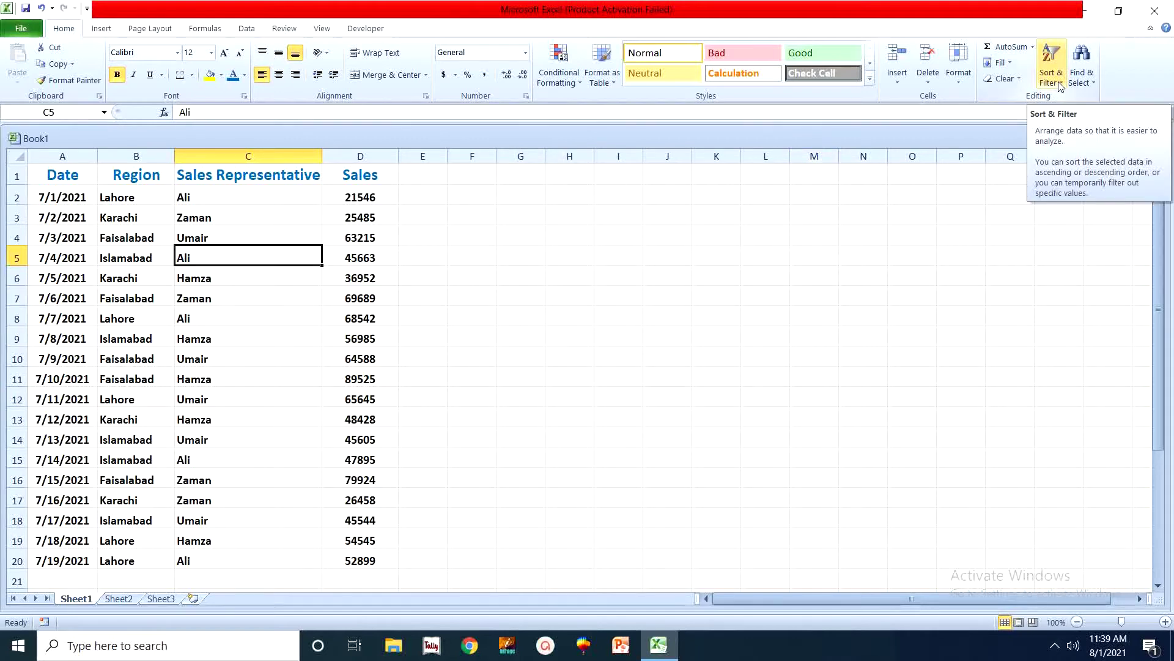
left_click(1060, 86)
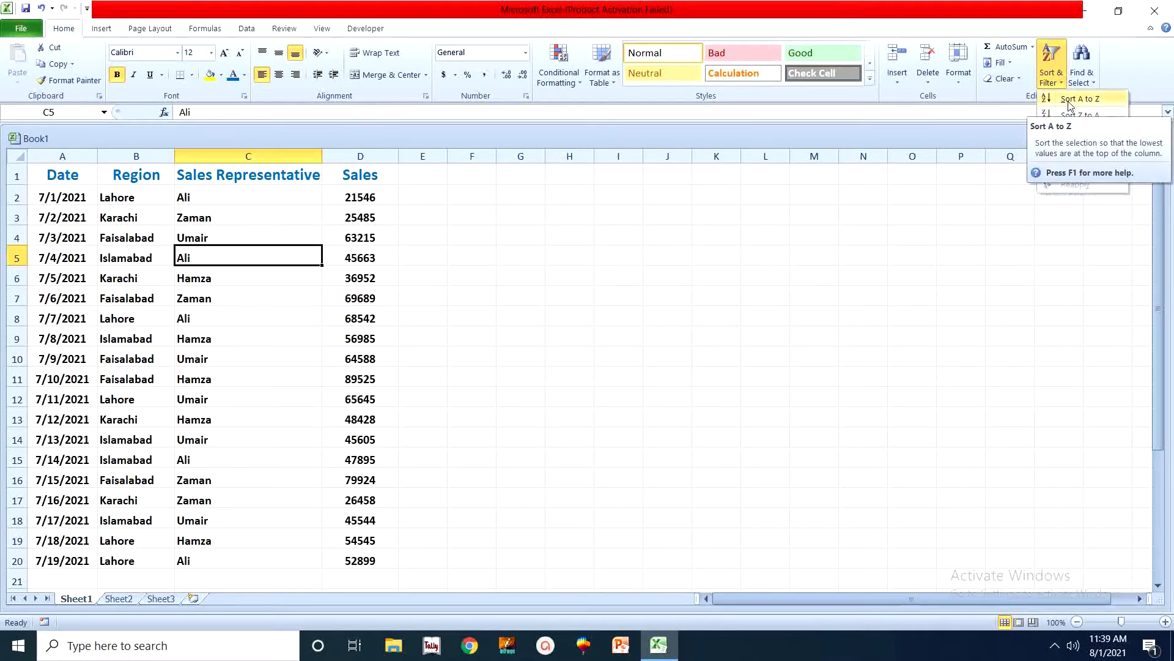
left_click(1071, 100)
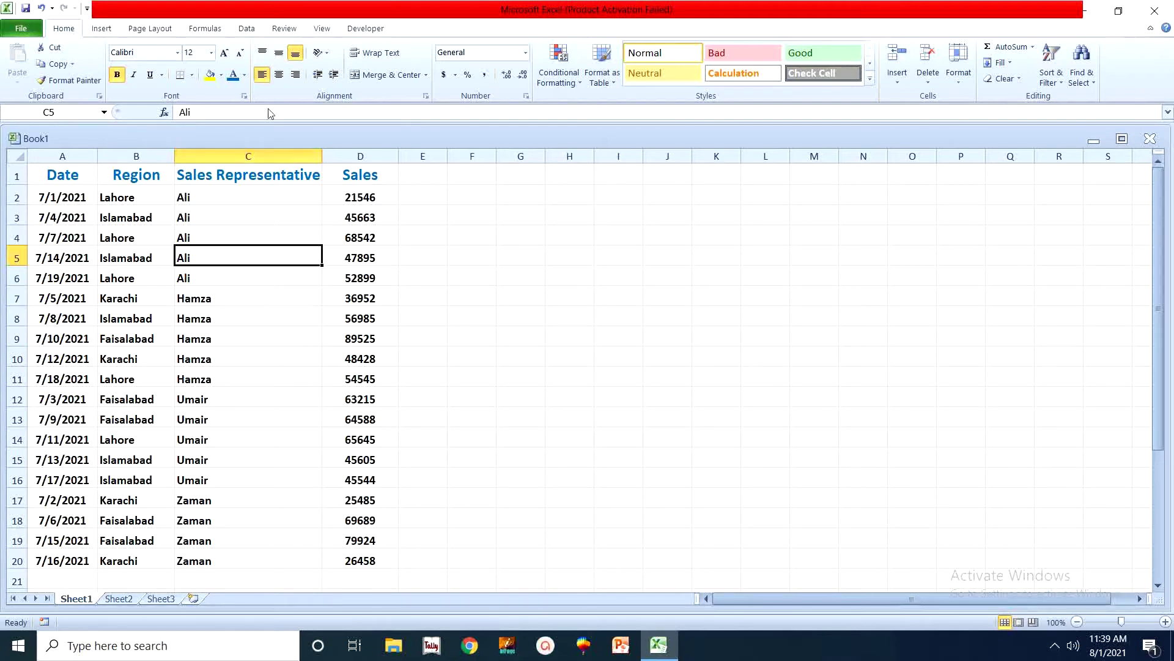
- Open the Subtotal dialog from the Data tab and move it aside
left_click(247, 29)
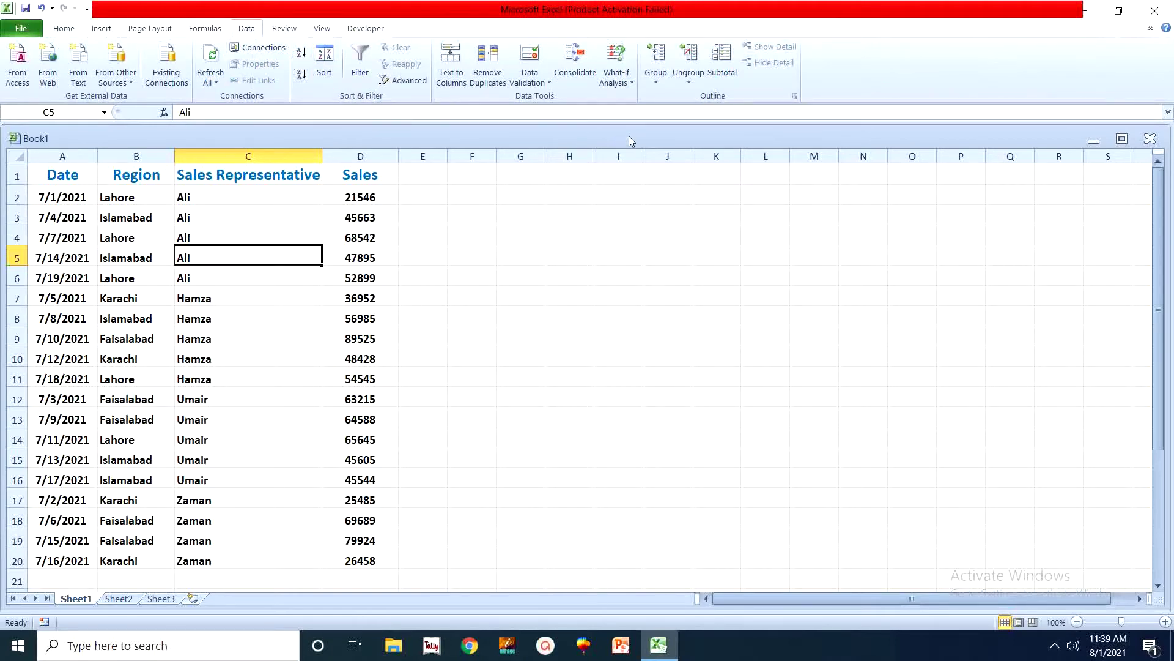
left_click(721, 62)
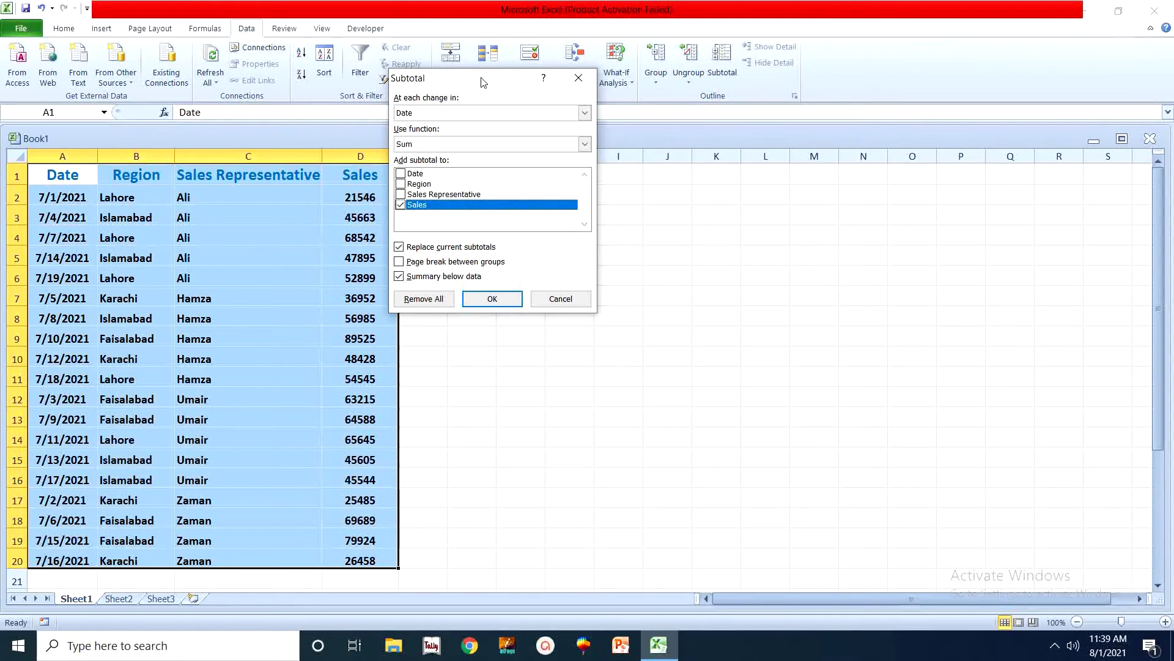
left_click_drag(483, 82, 415, 173)
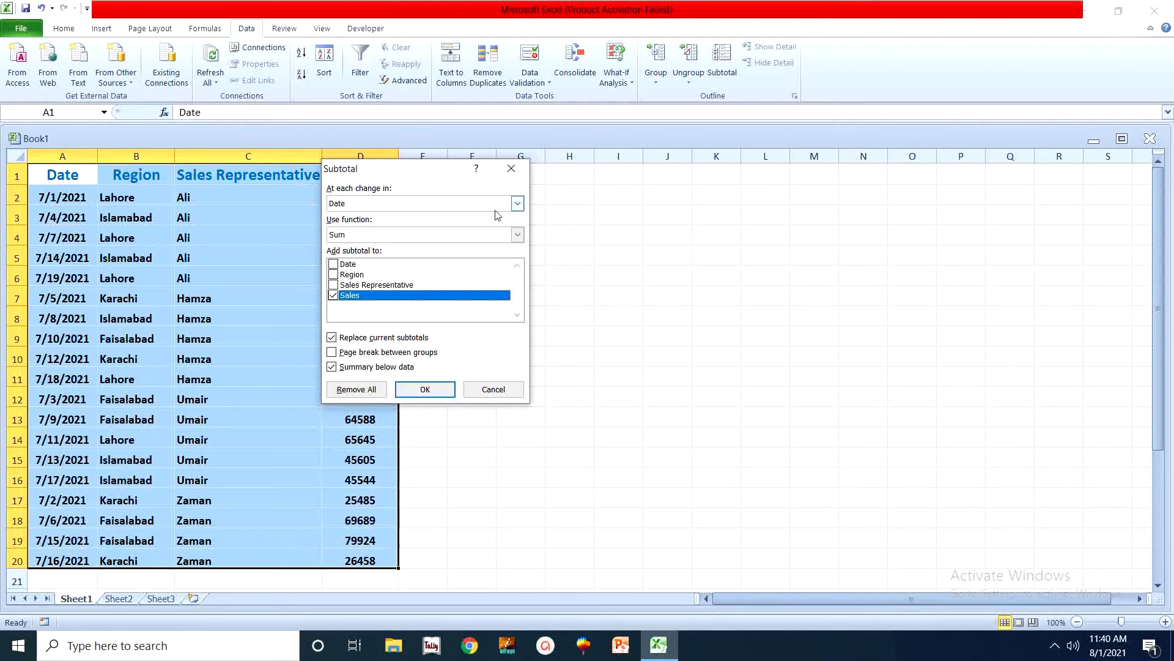
- Add Sum subtotals of Sales at each change in Sales Representative
left_click(518, 206)
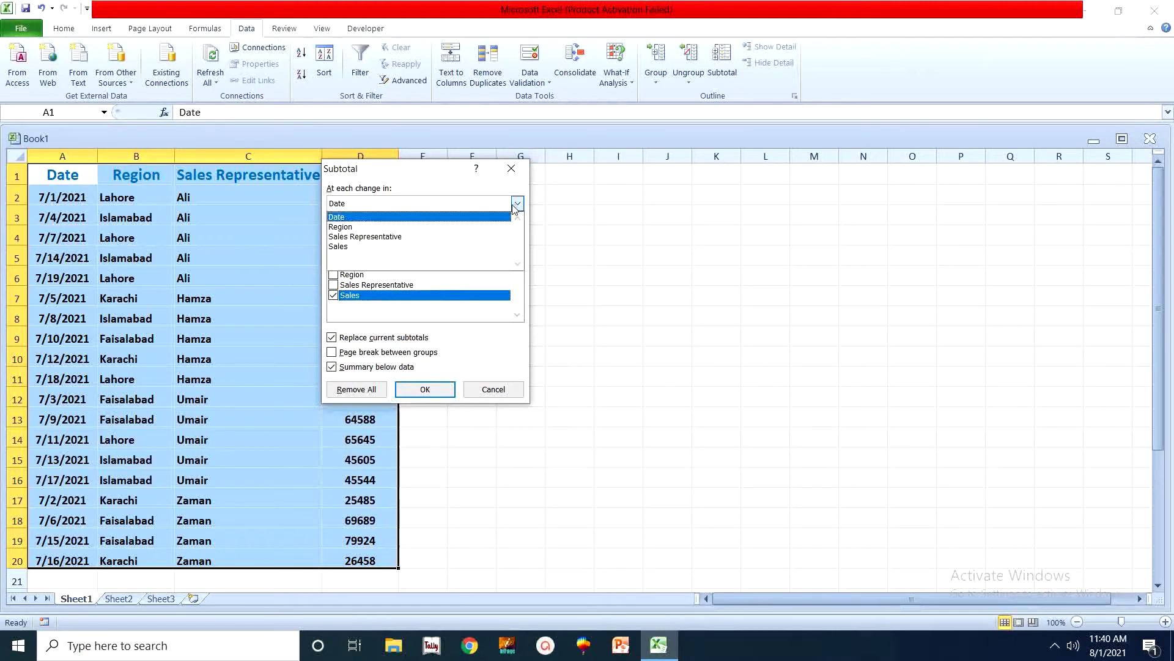
left_click(376, 238)
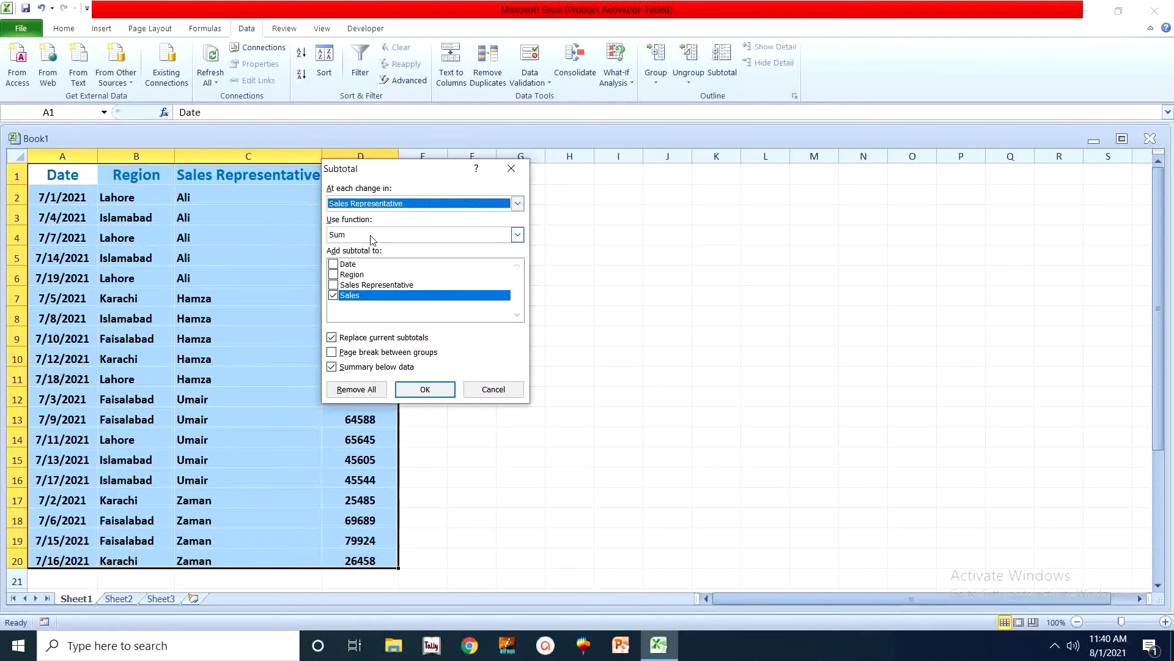
left_click(517, 235)
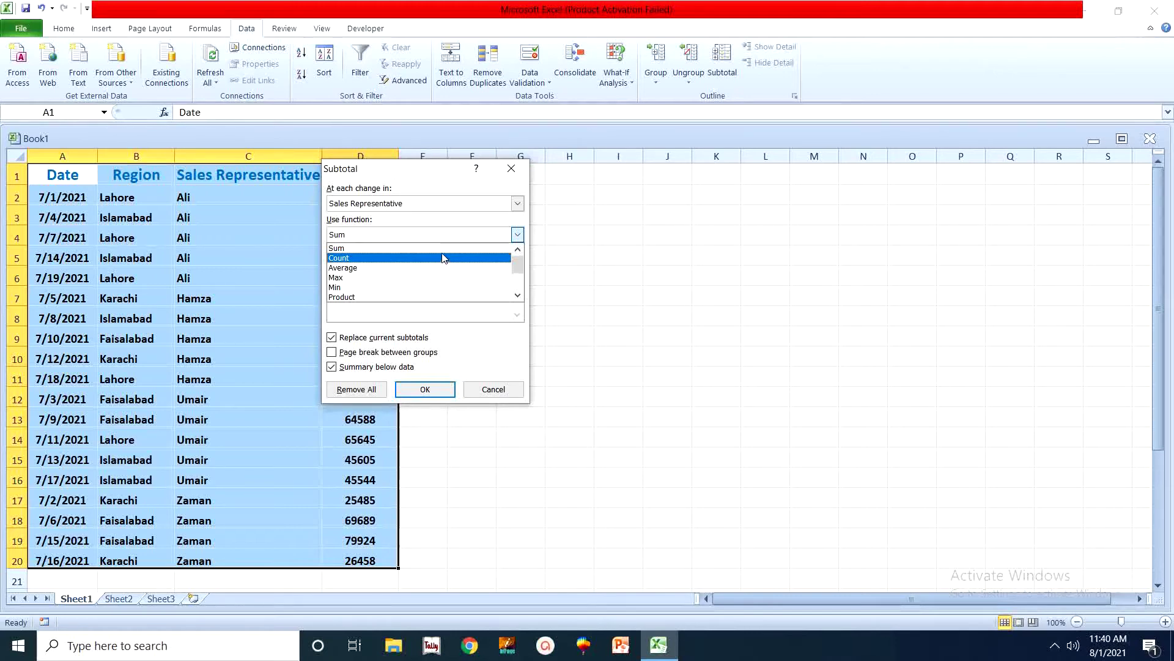
left_click(374, 251)
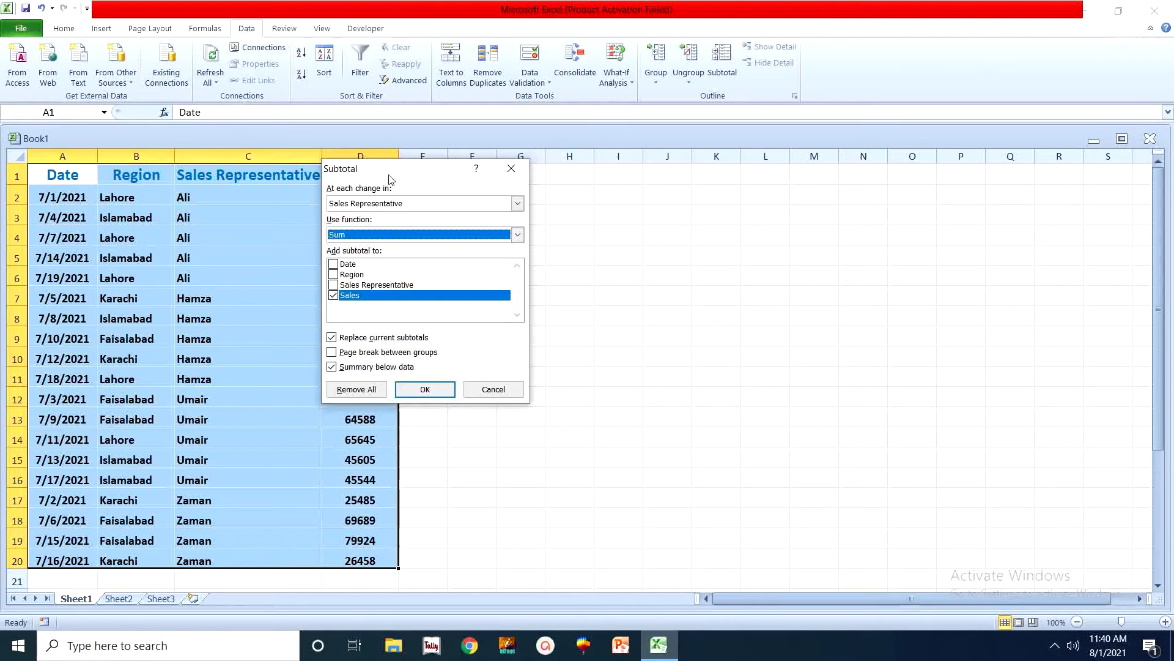
left_click_drag(388, 167, 585, 173)
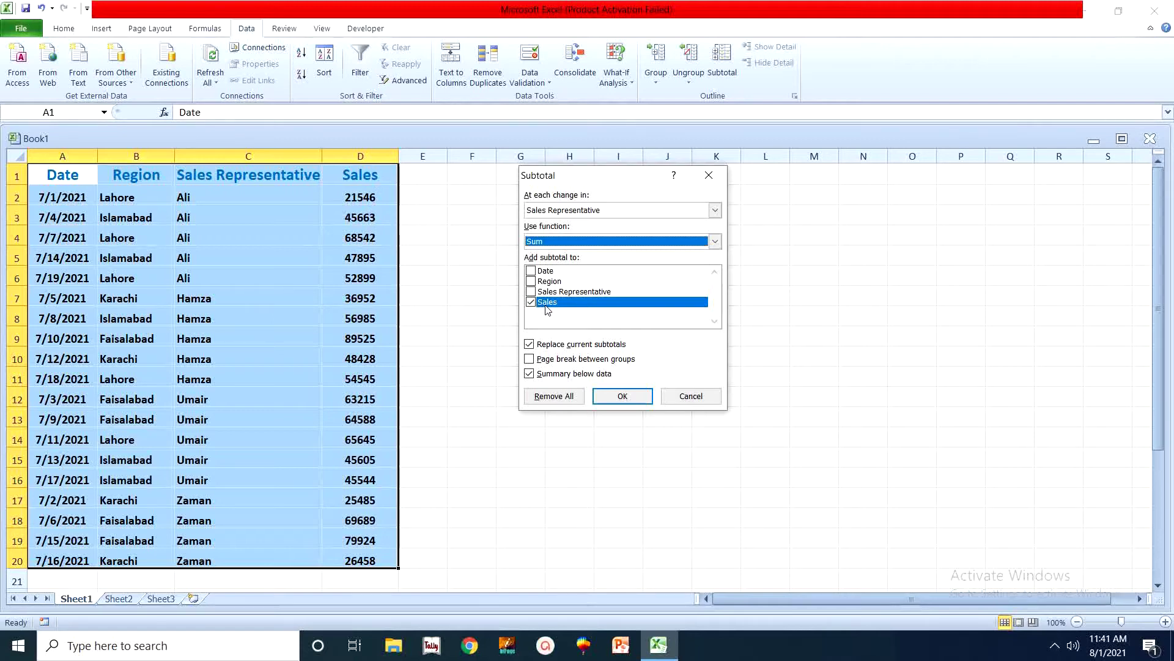
left_click(622, 396)
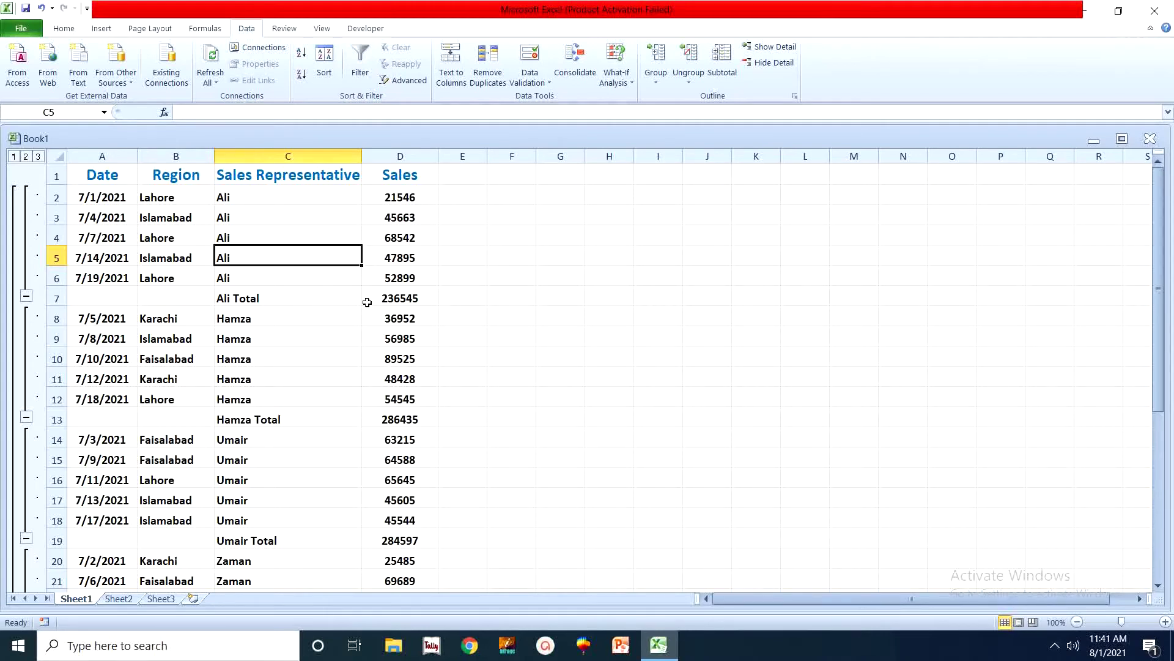
left_click(495, 283)
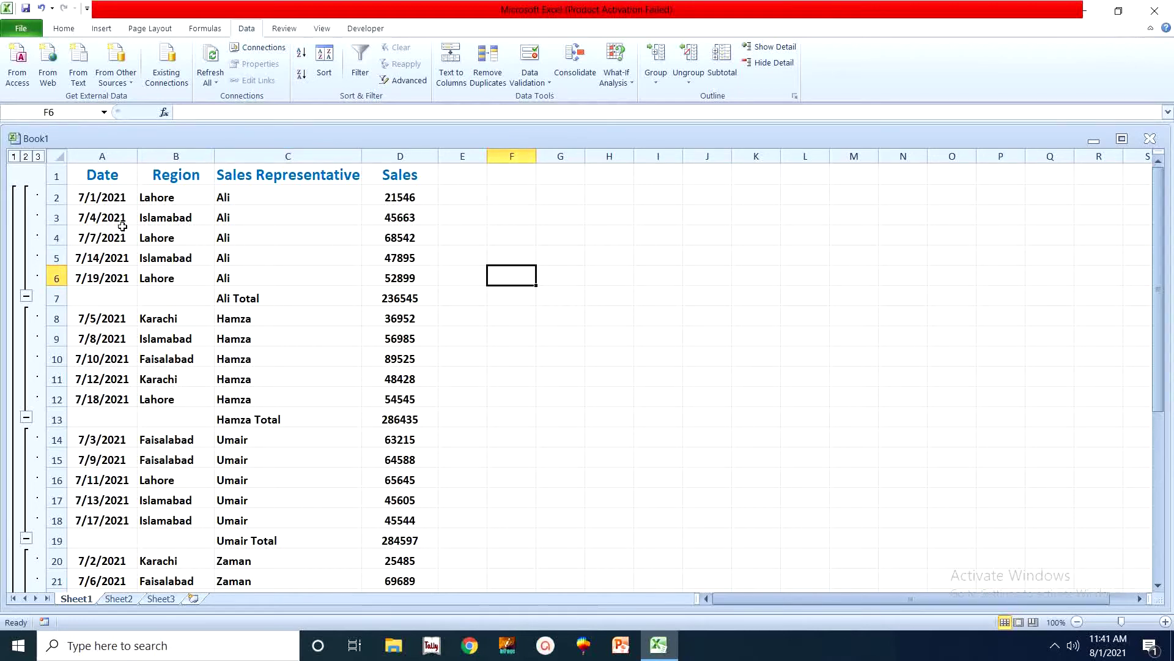
left_click(228, 299)
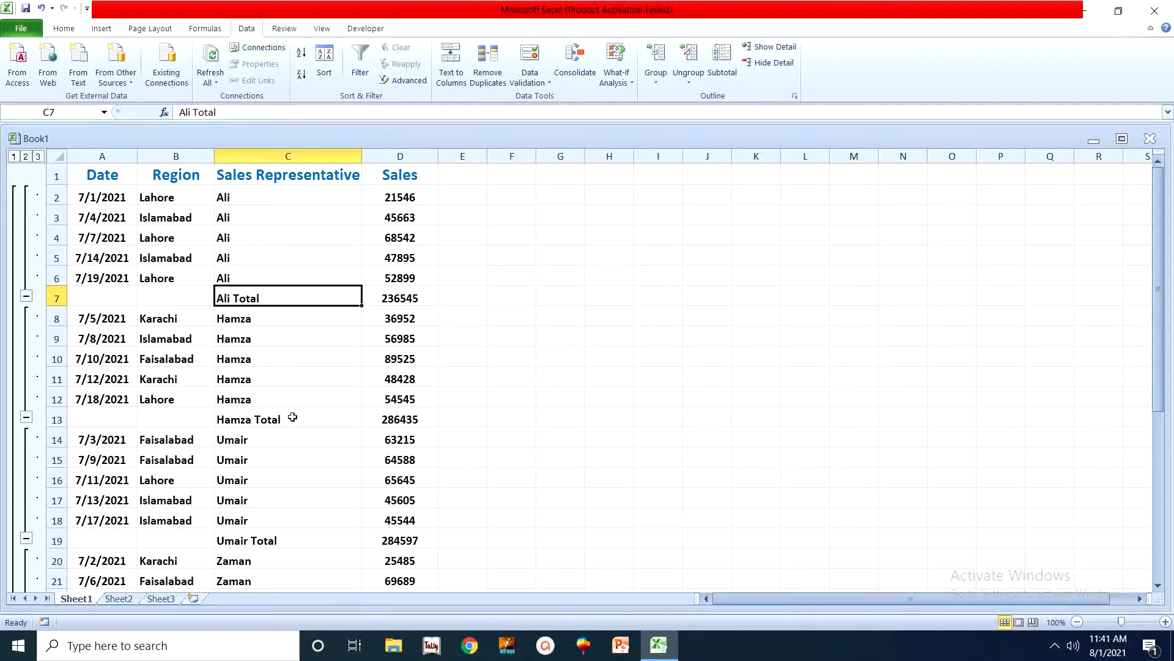
scroll(307, 426, "down", 1)
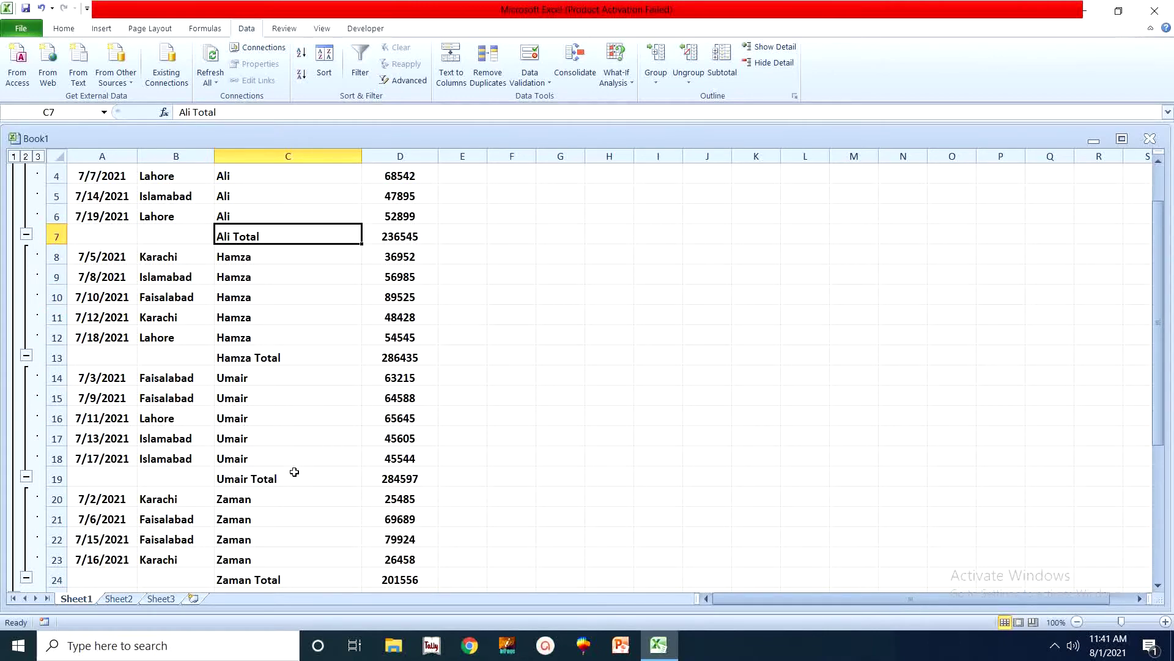
scroll(293, 476, "down", 1)
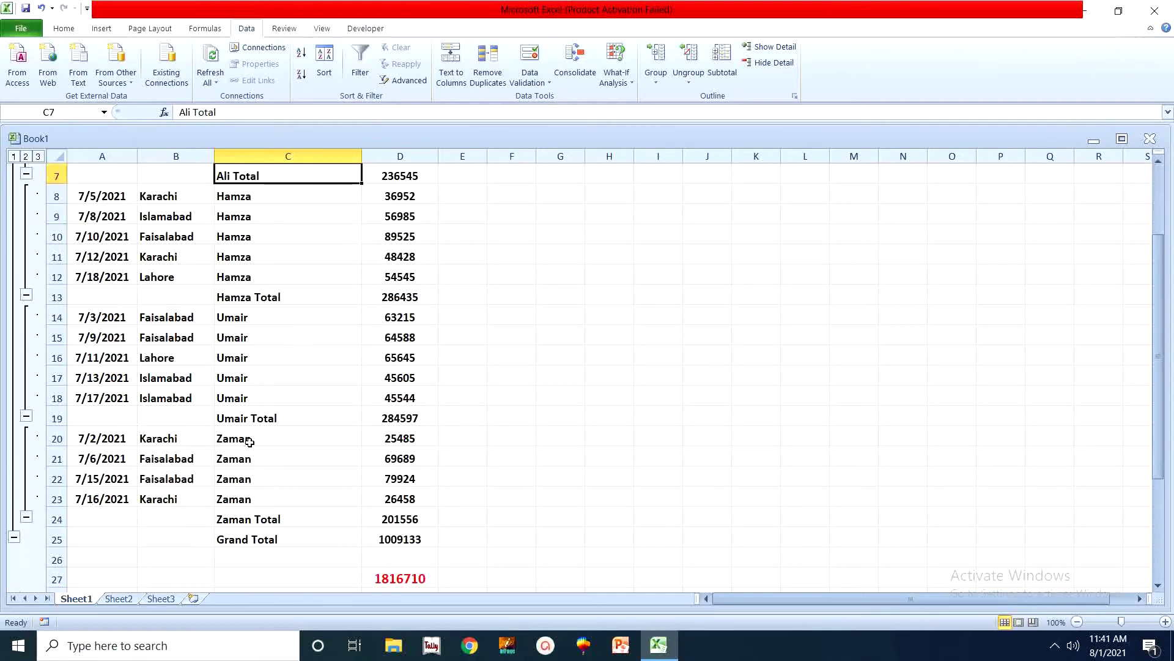
scroll(280, 513, "down", 1)
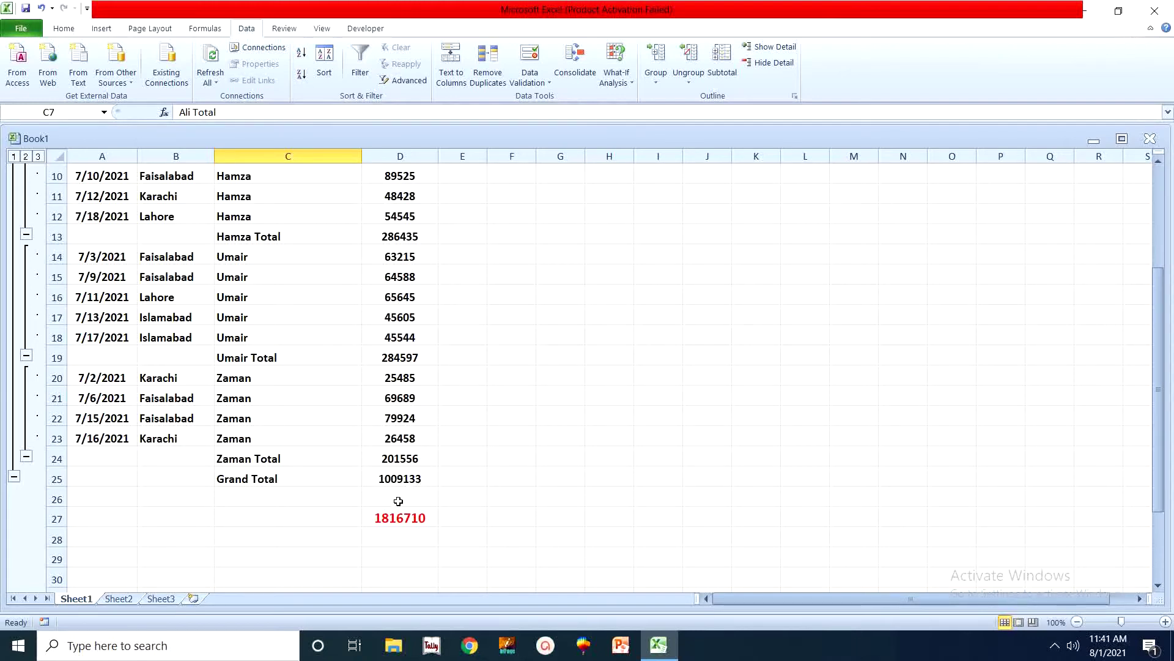
- Clear the stray red 1816710 from D27:E28 and scroll back to the top
left_click(454, 546)
left_click_drag(454, 545, 391, 514)
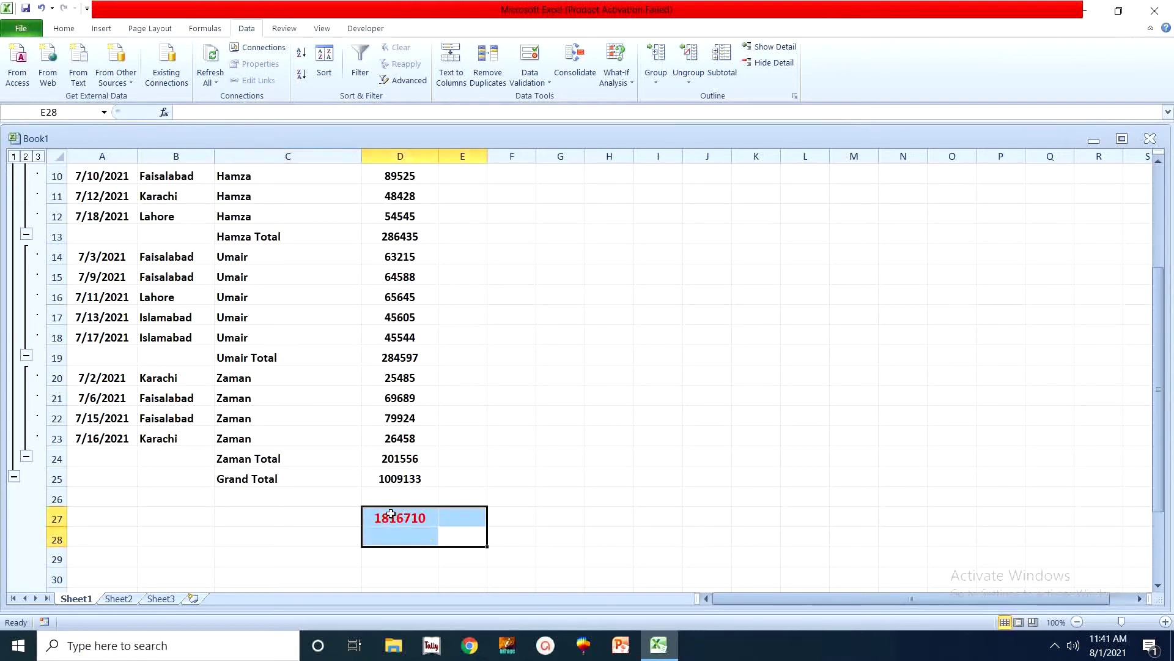
key("Delete")
left_click(498, 464)
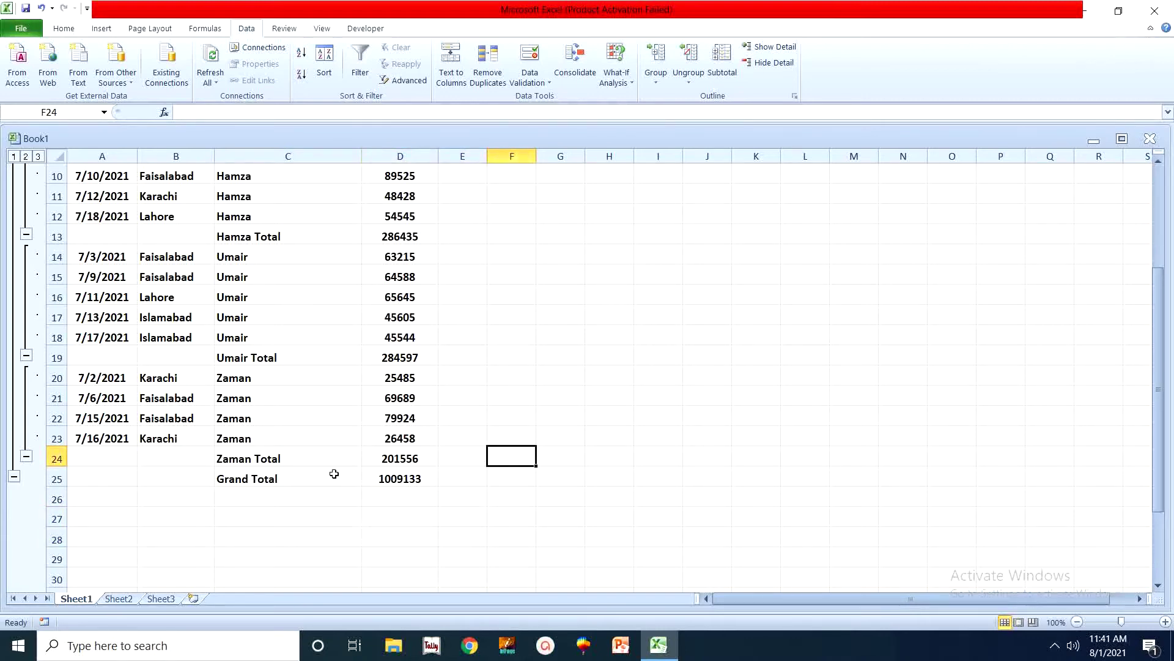
scroll(339, 449, "up", 1)
scroll(339, 449, "up", 2)
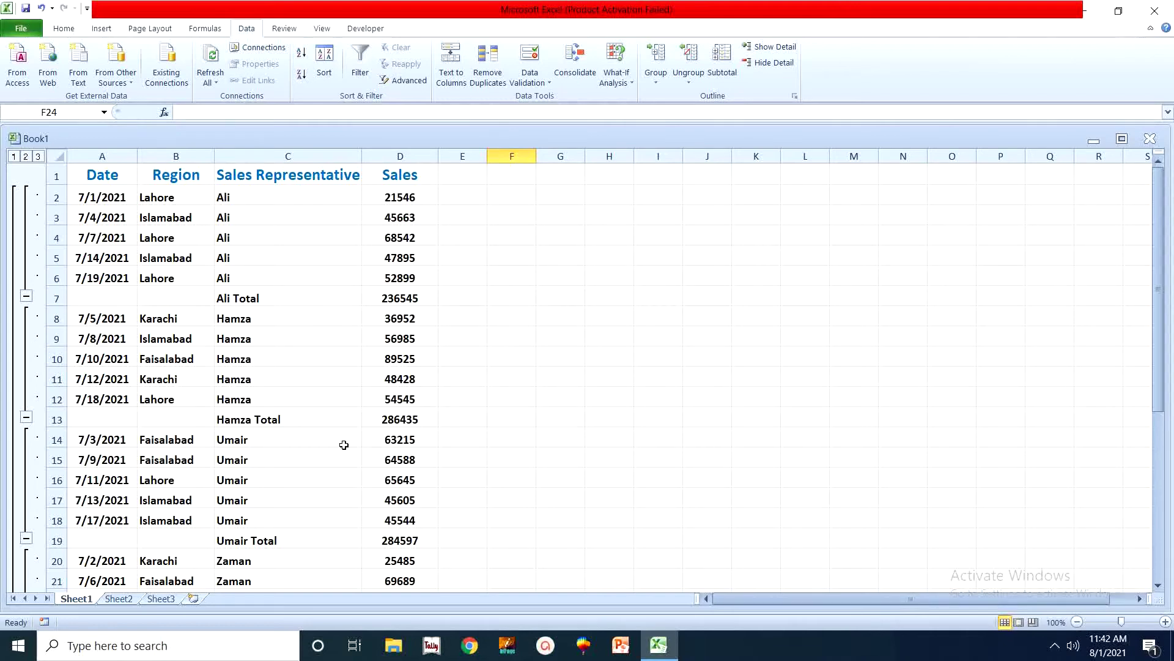
- Switch the outline between levels 2, 3 and 1, ending fully expanded at level 3
left_click(27, 156)
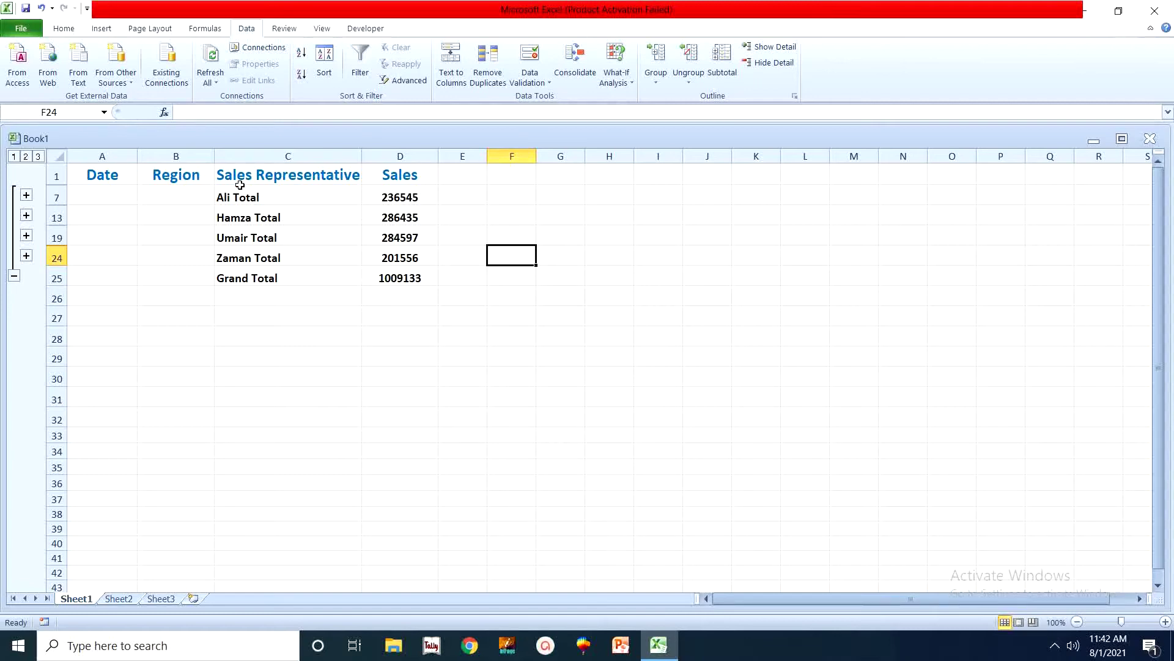
left_click(38, 157)
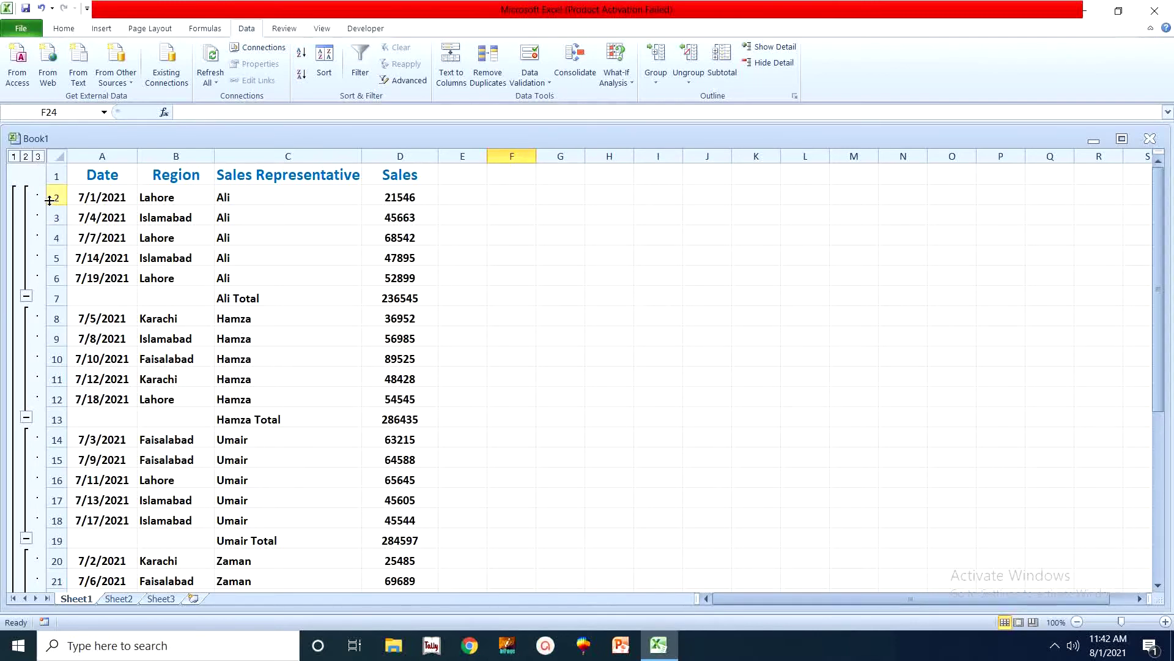
left_click(26, 158)
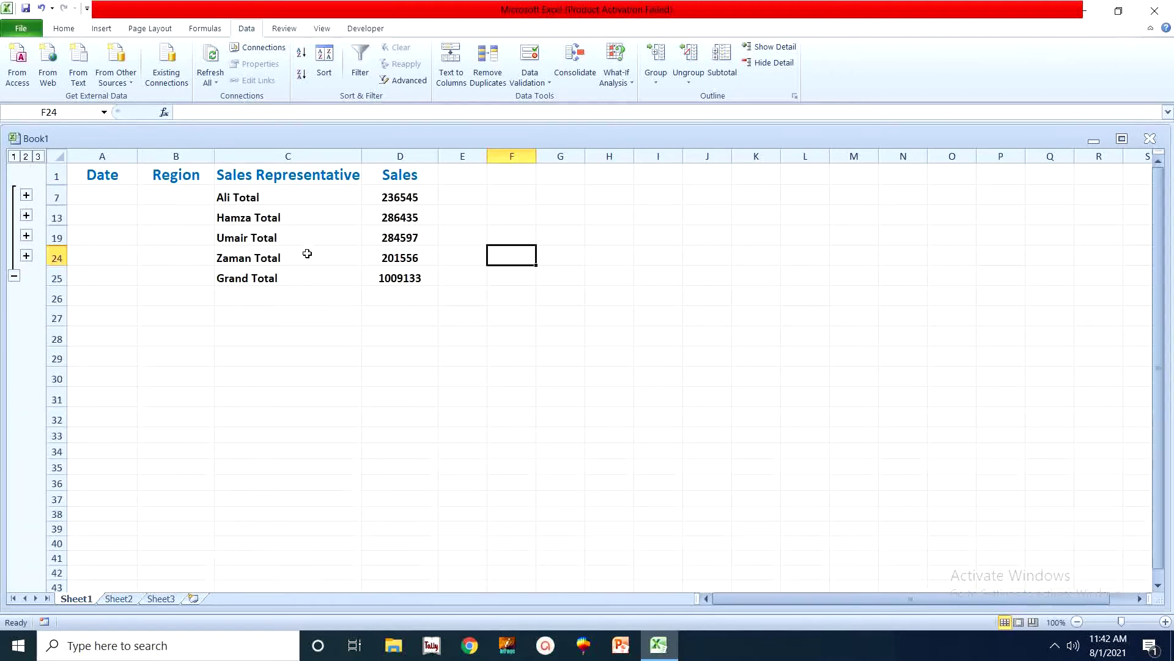
left_click(13, 158)
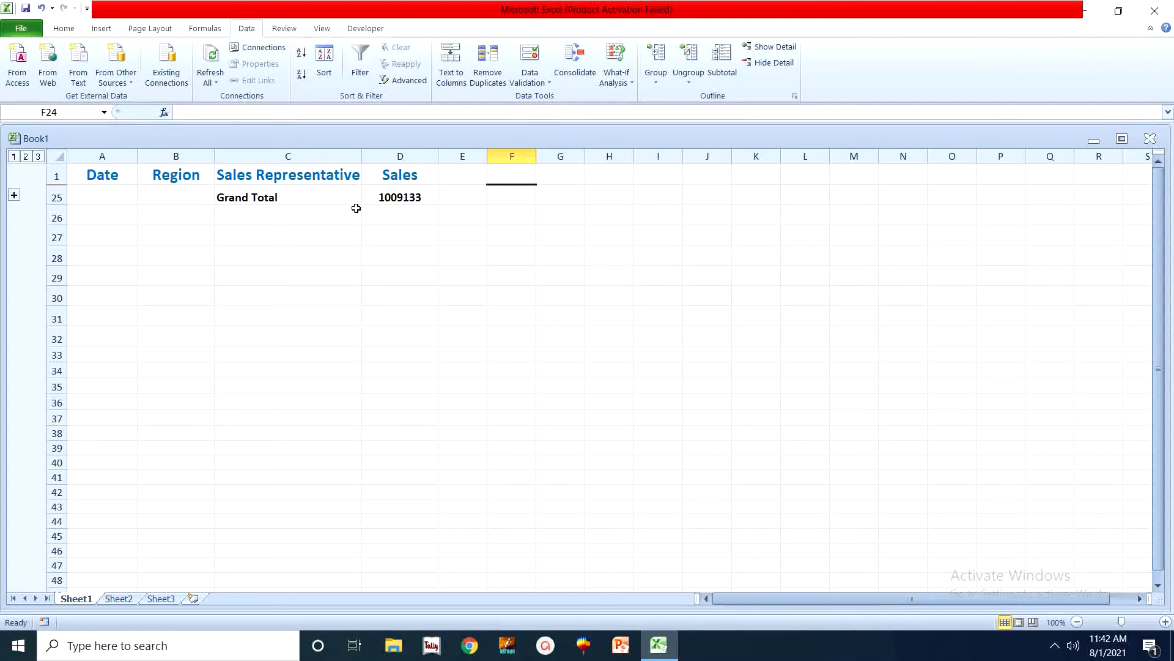
left_click(37, 157)
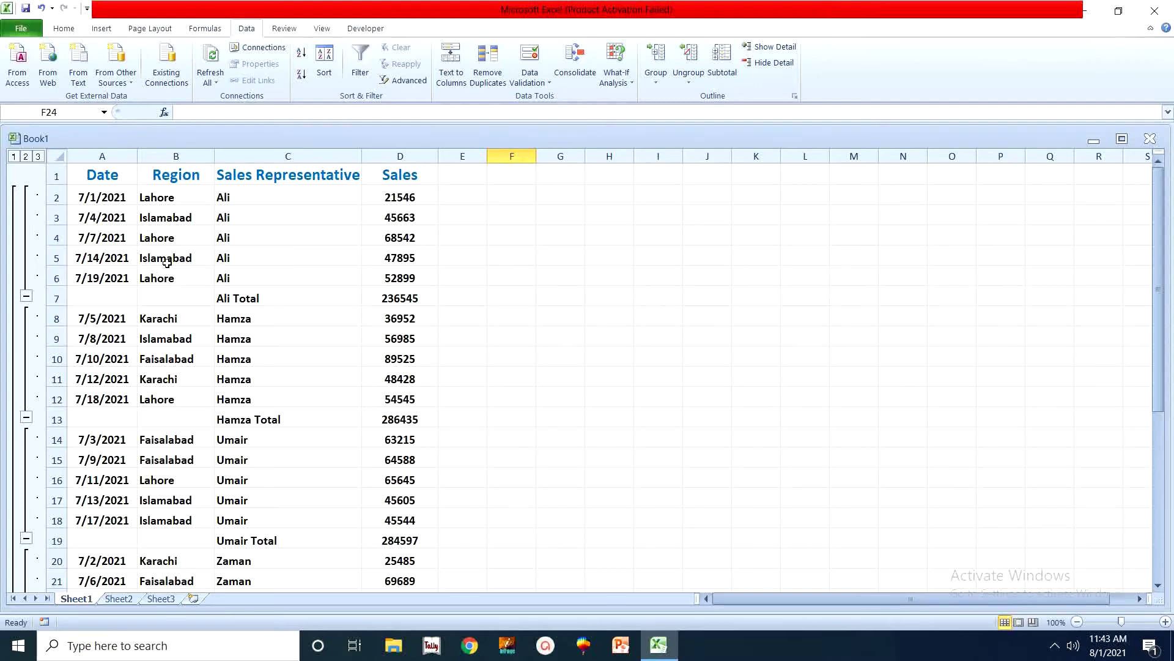
- Sort the sales rows A to Z by Region, accepting removal of the existing subtotals
left_click(166, 263)
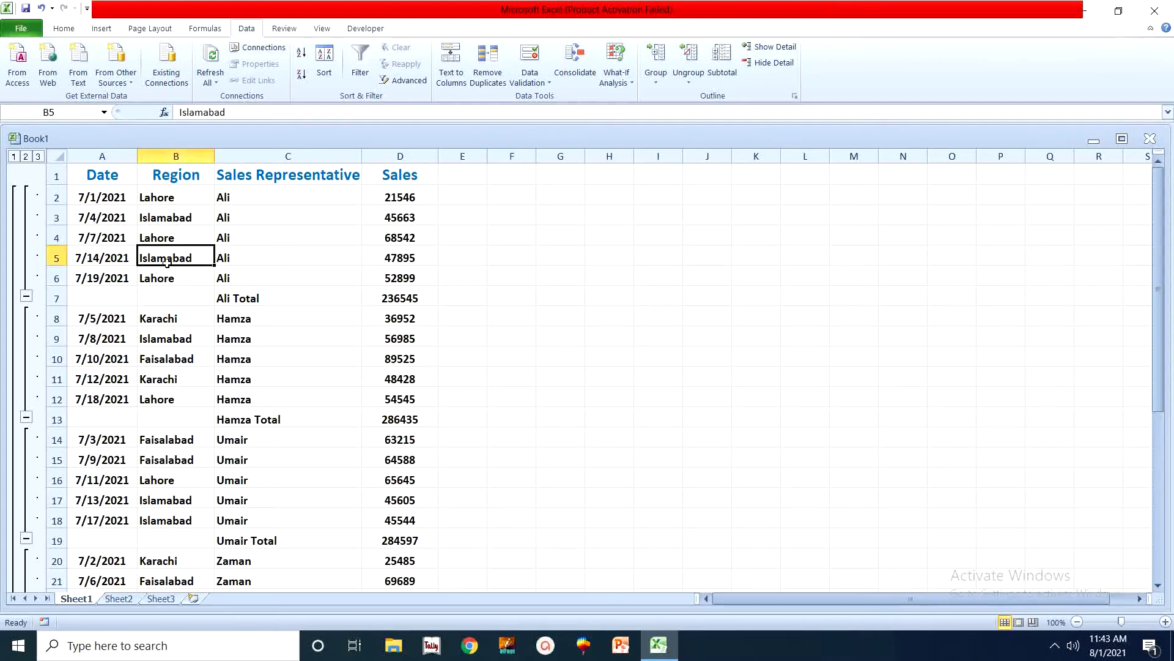
left_click(64, 29)
left_click(1051, 72)
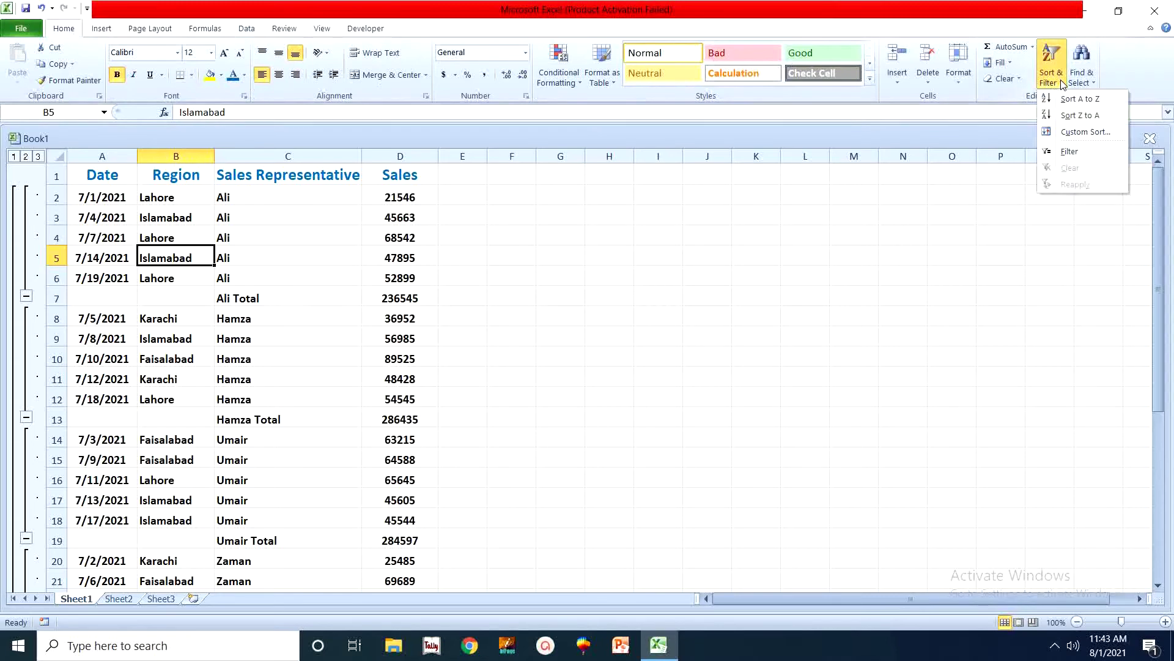
left_click(1072, 99)
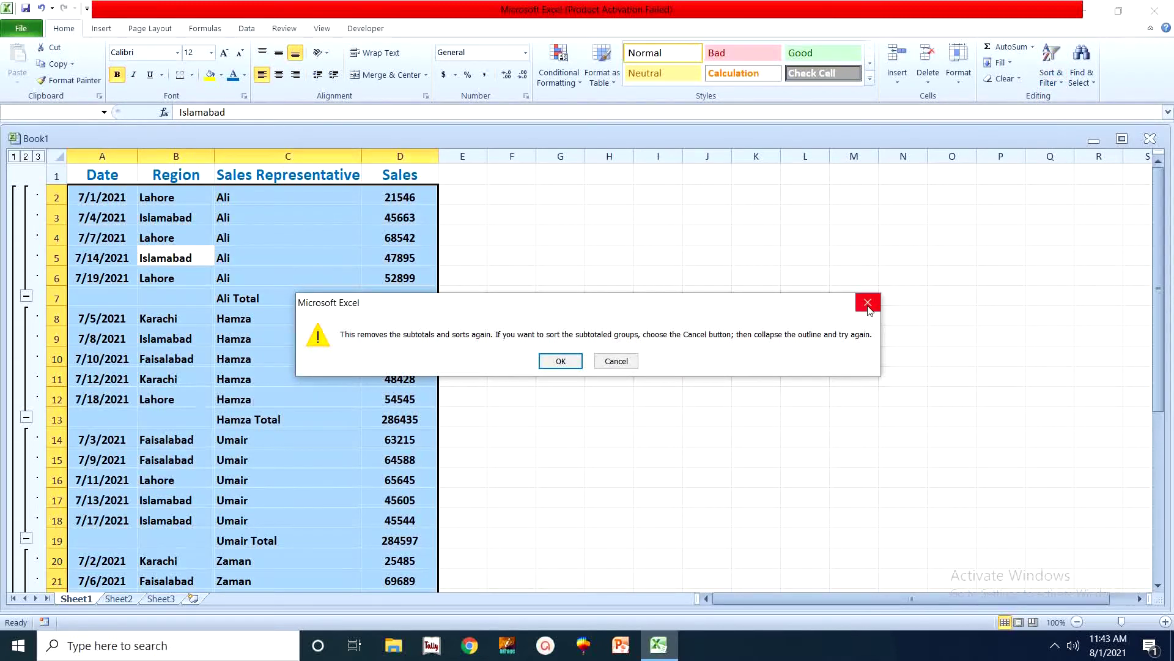
left_click(559, 361)
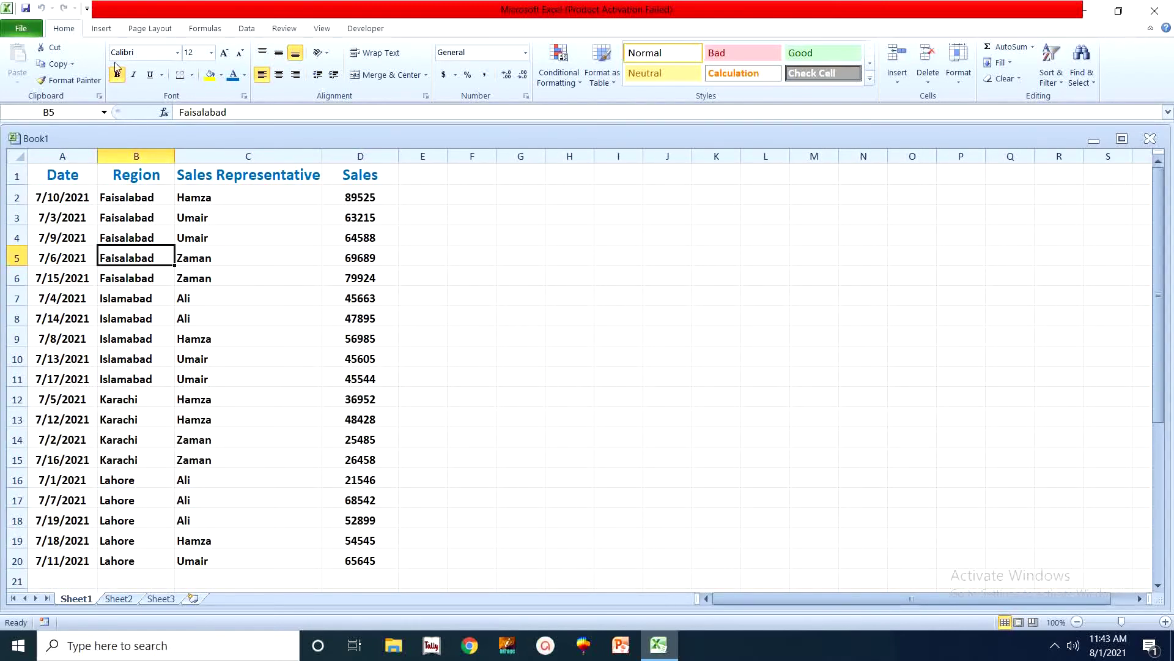
- Add Sum of Sales subtotals at each change in Region, e.g. Faisalabad Total 366941
left_click(244, 29)
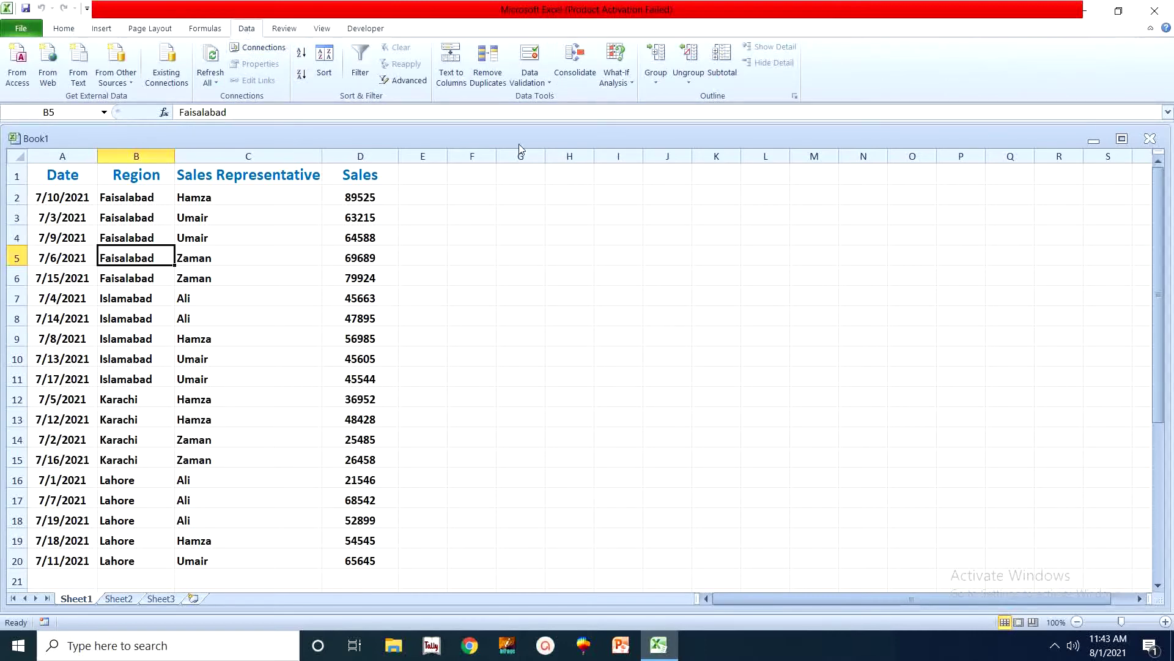
left_click(723, 61)
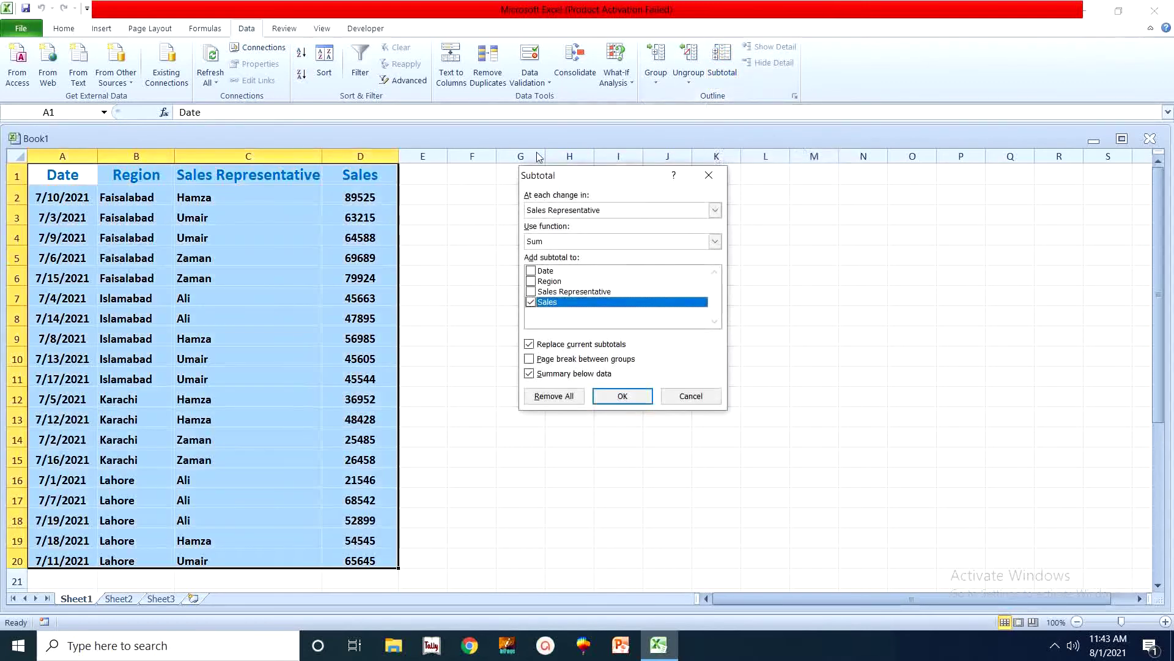
left_click_drag(559, 183, 325, 108)
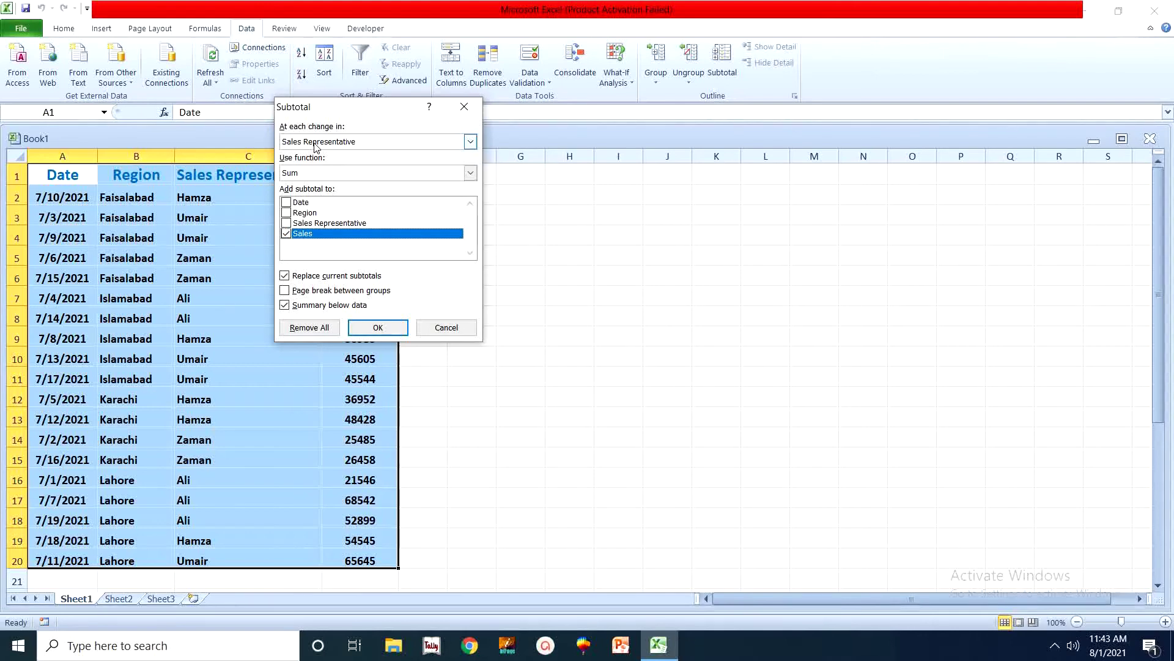
left_click(401, 143)
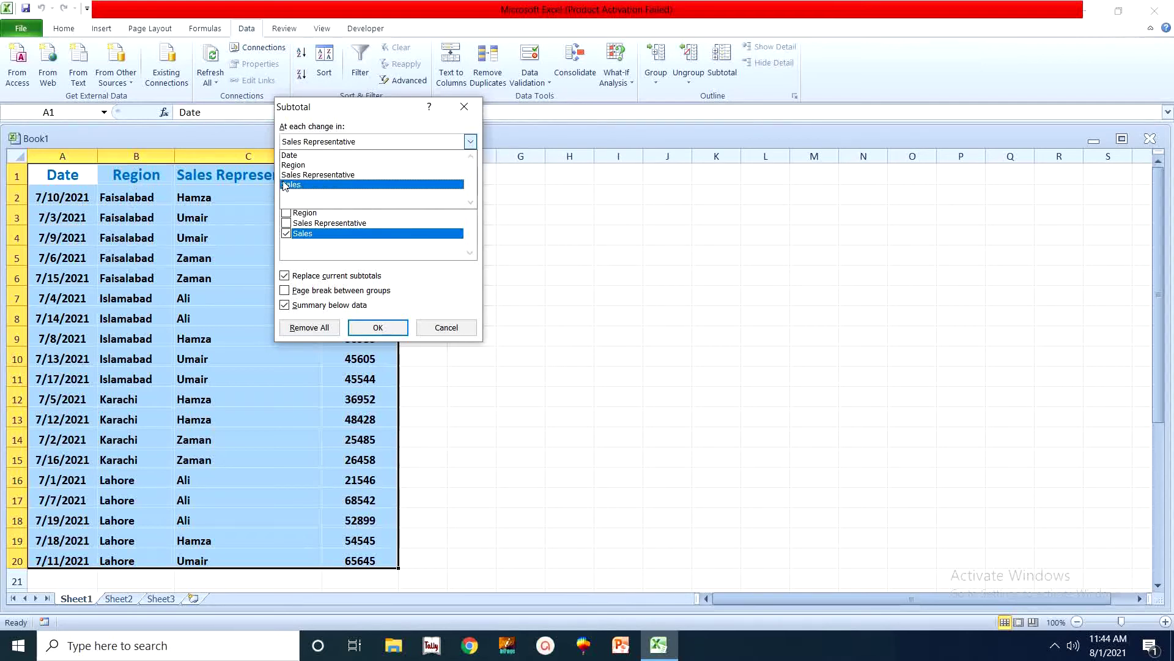
left_click(287, 165)
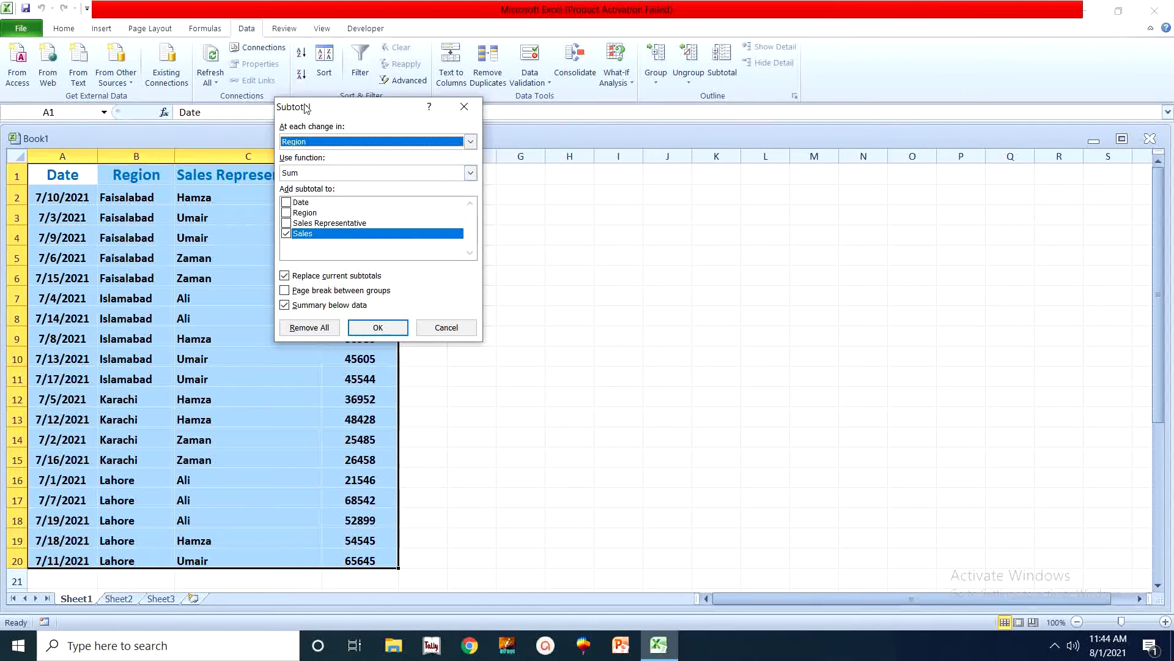
left_click_drag(308, 106, 499, 146)
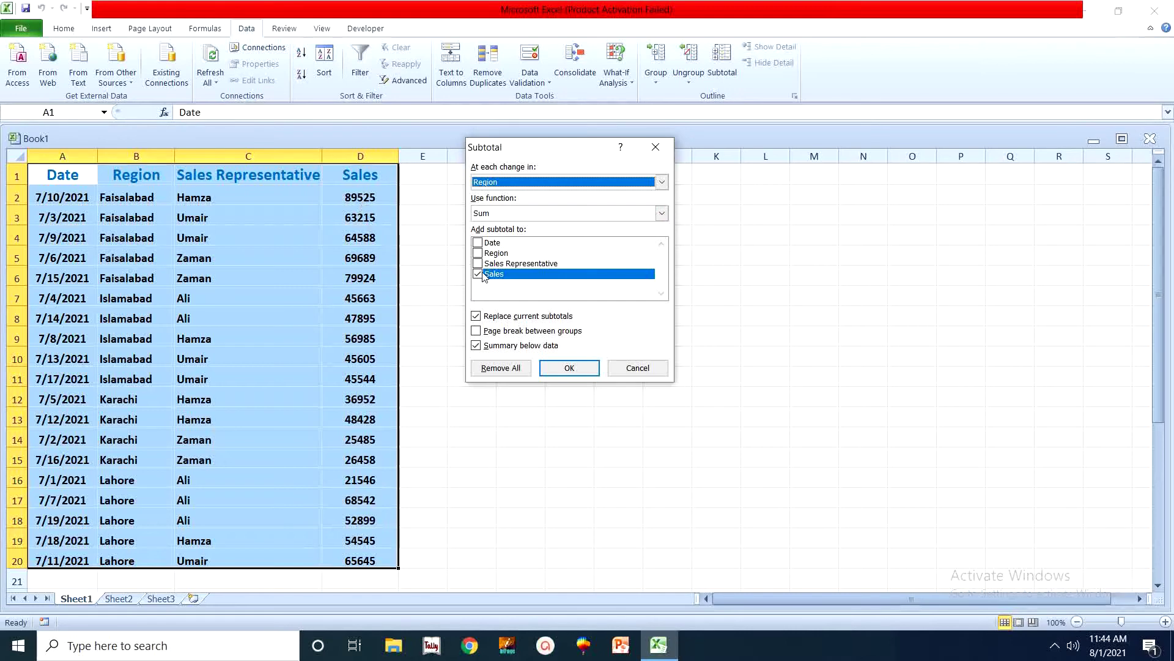
left_click(559, 369)
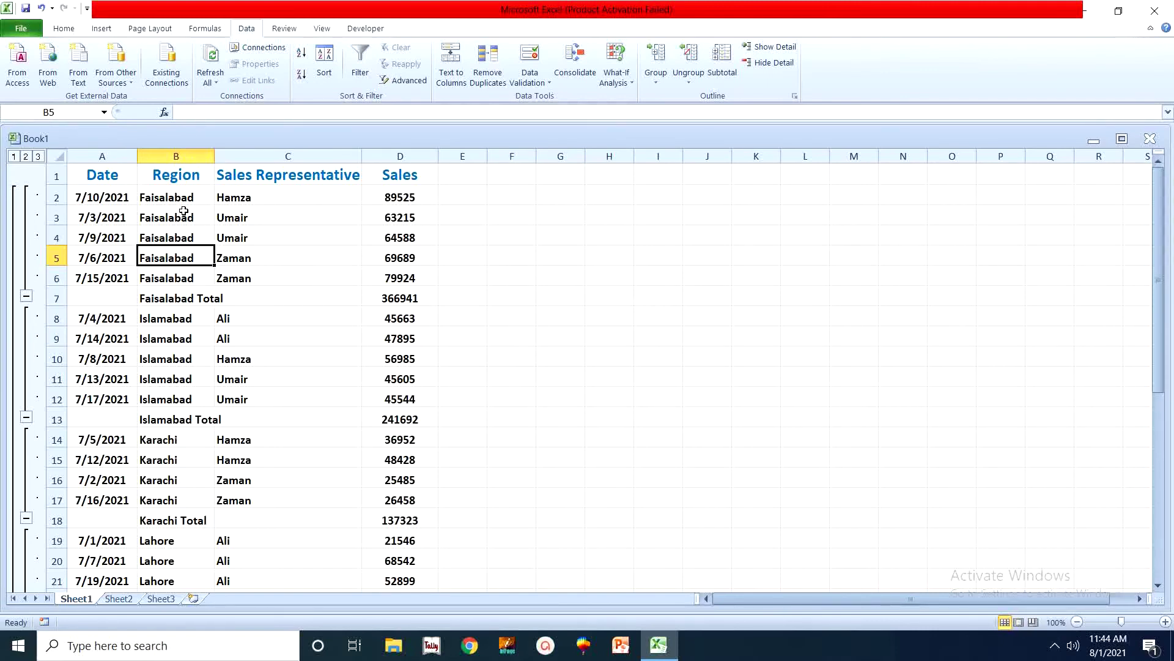
left_click_drag(171, 196, 171, 274)
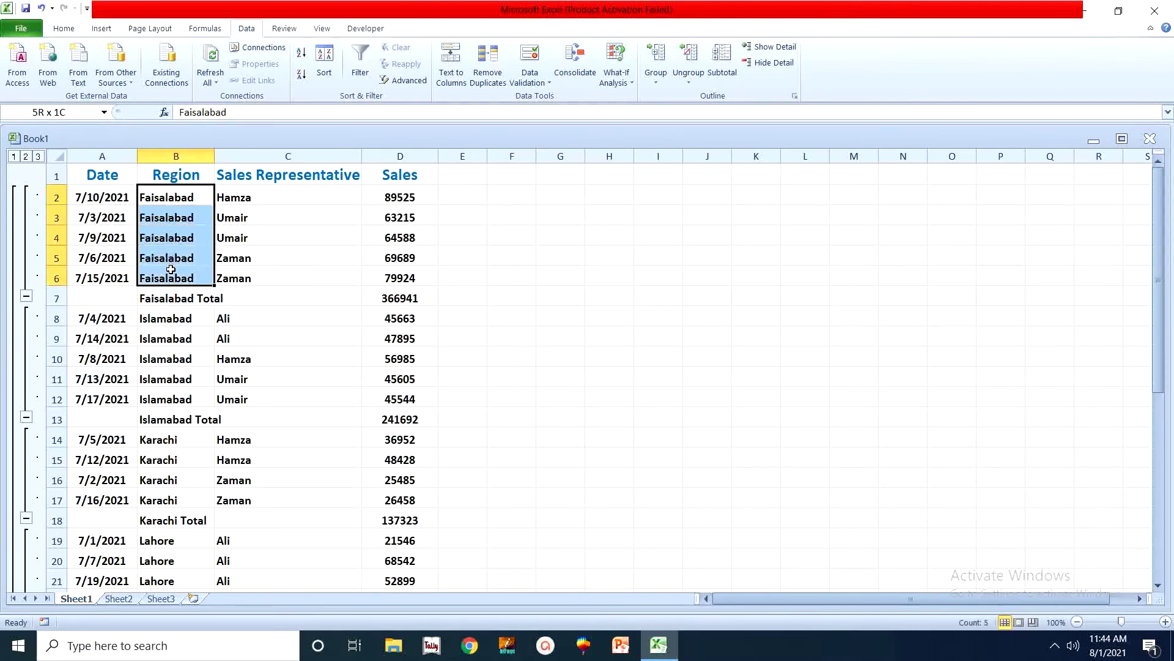
left_click(579, 335)
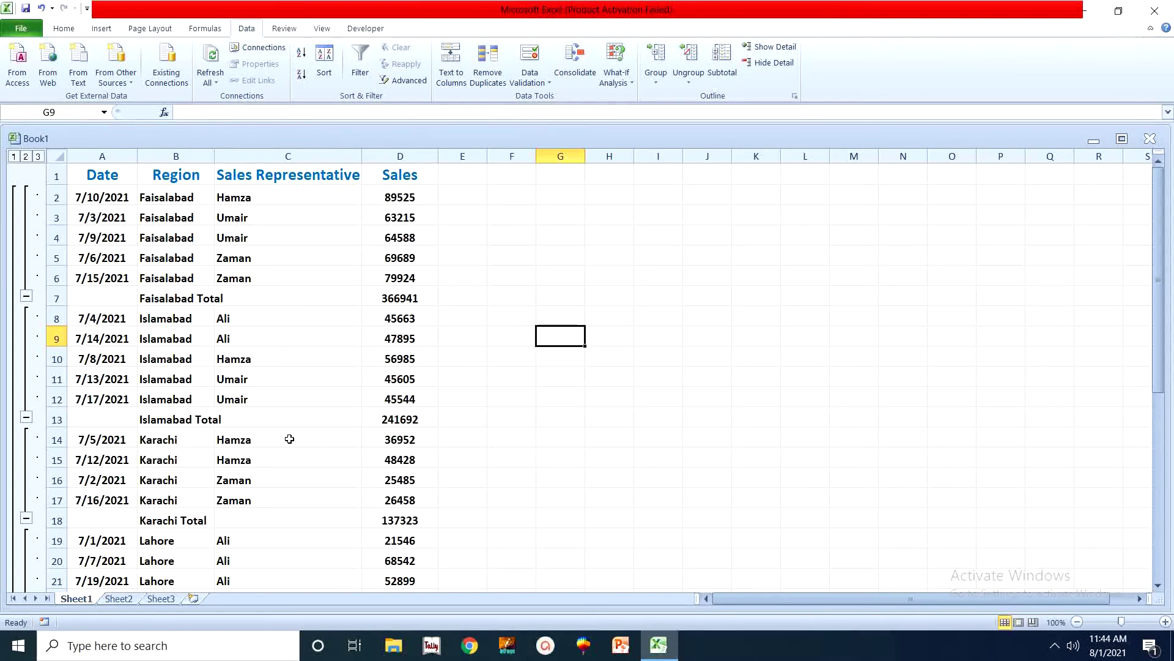
scroll(289, 439, "down", 1)
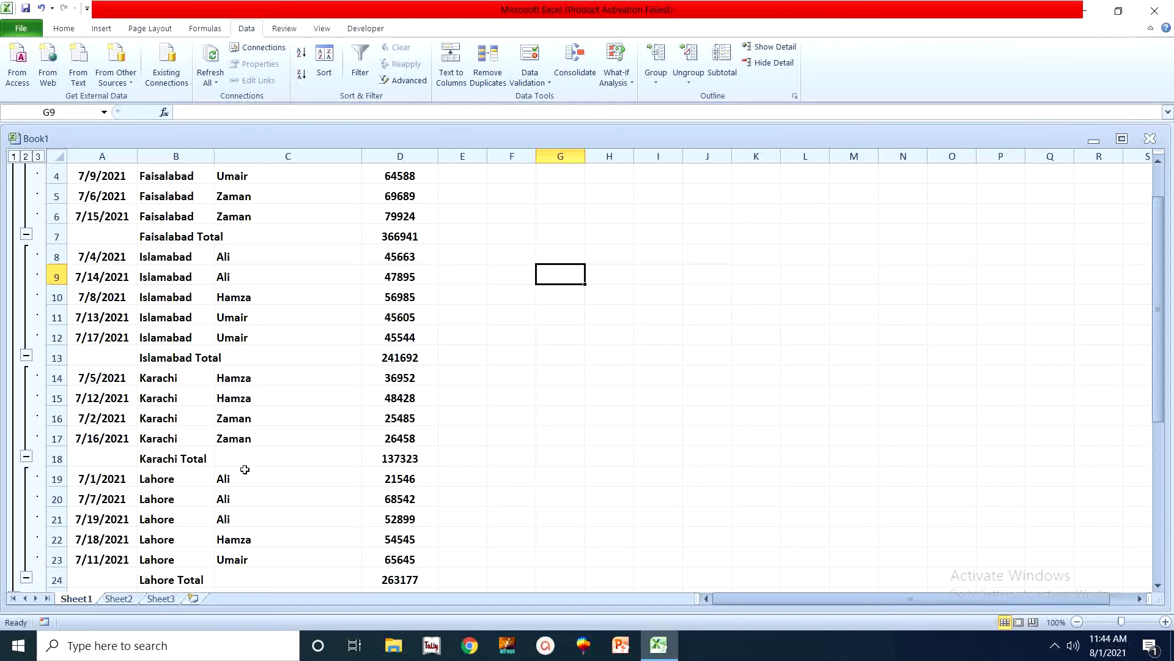
scroll(207, 459, "down", 1)
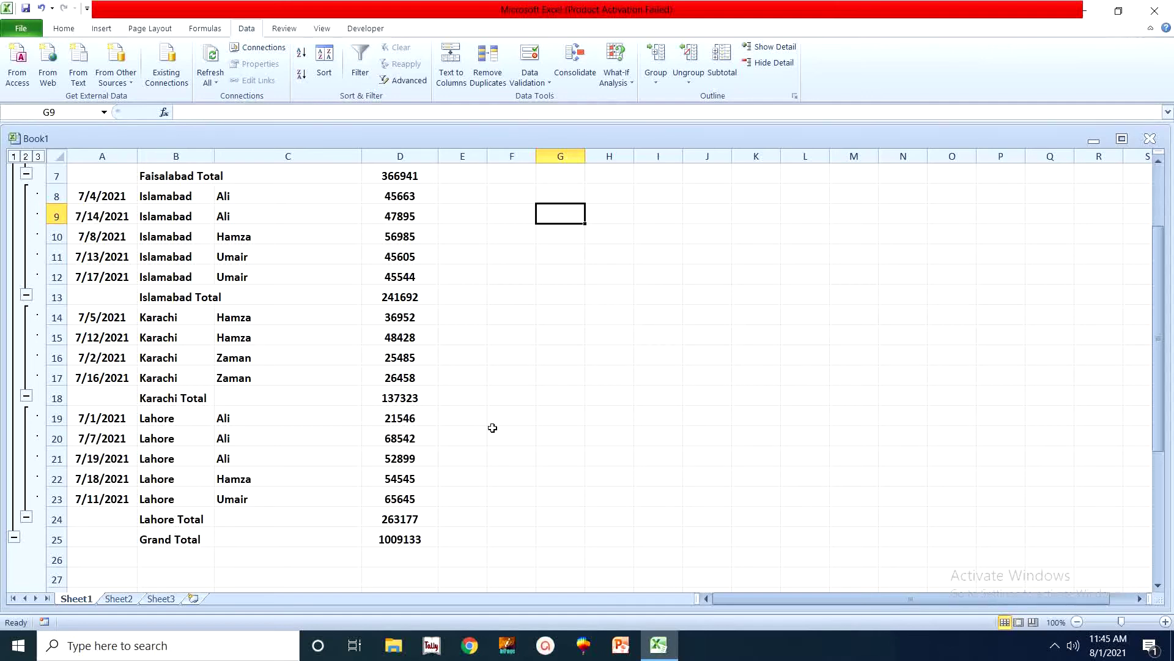
scroll(492, 426, "up", 1)
scroll(492, 426, "up", 1)
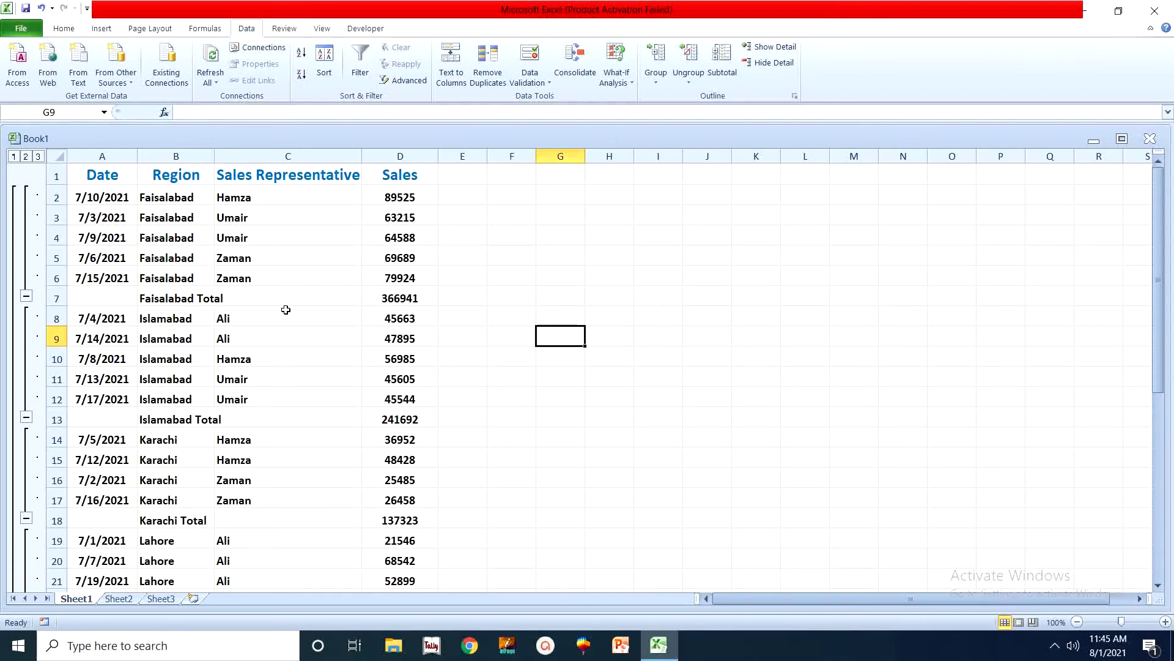
left_click(27, 158)
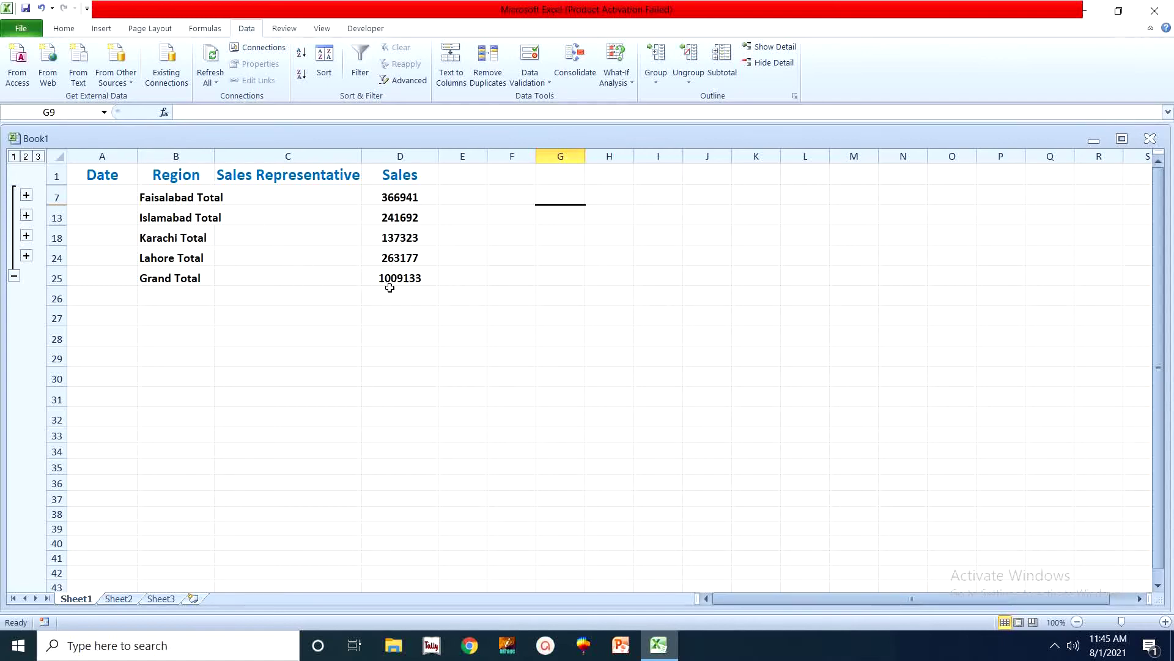
left_click(15, 156)
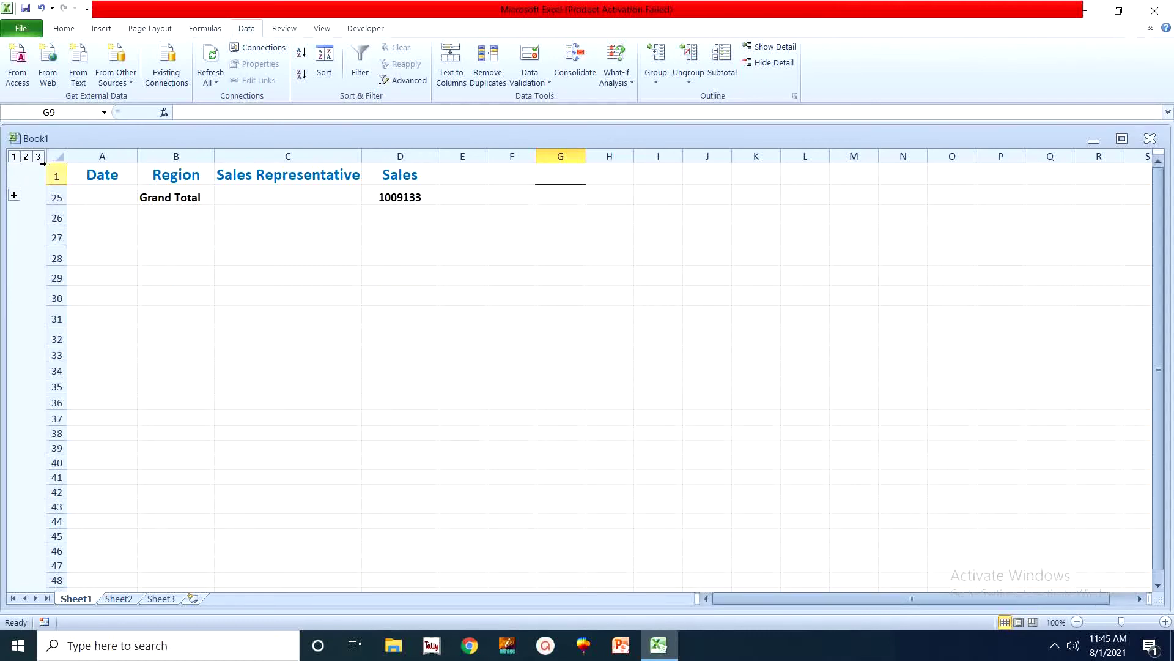
left_click(38, 157)
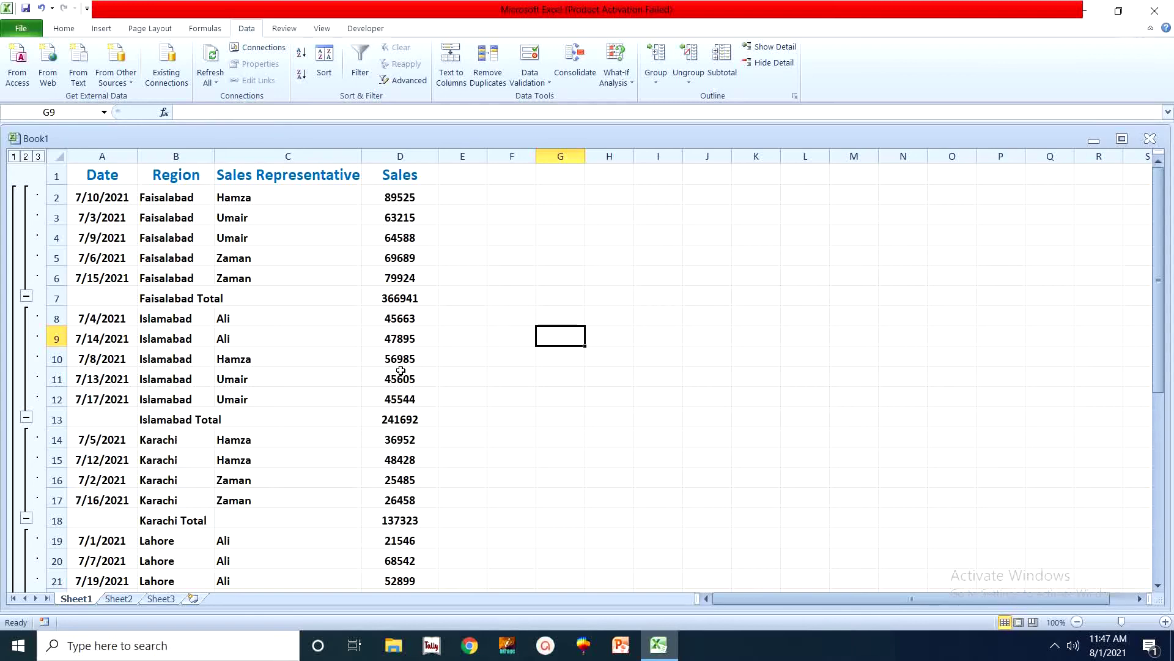
left_click(1054, 646)
left_click(1024, 615)
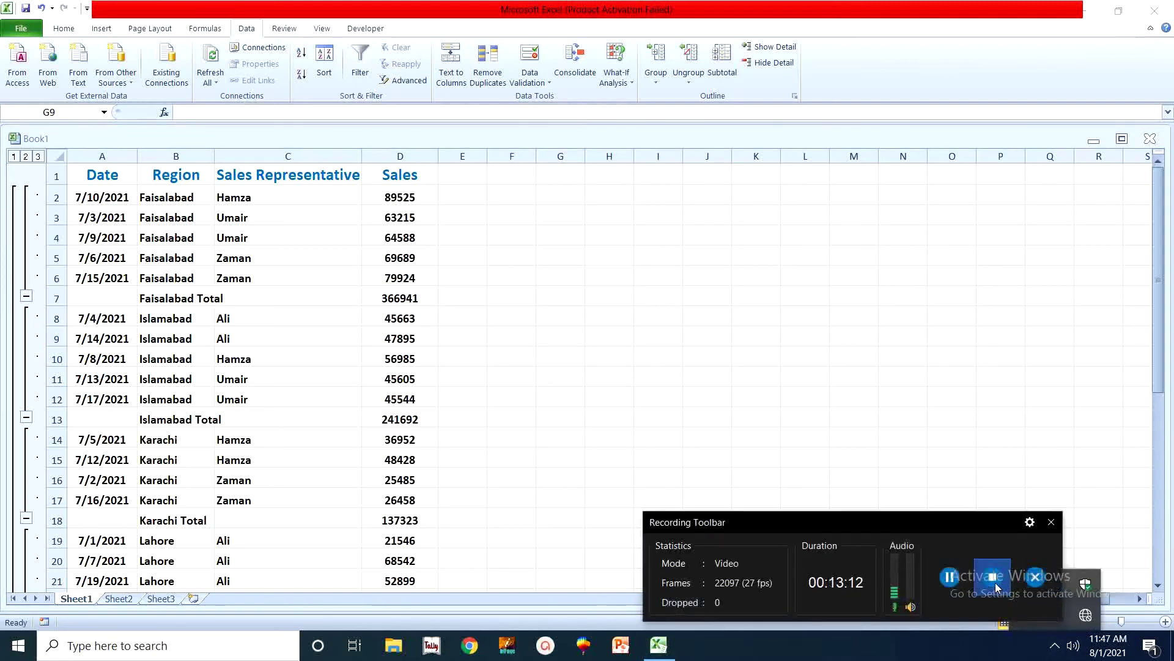